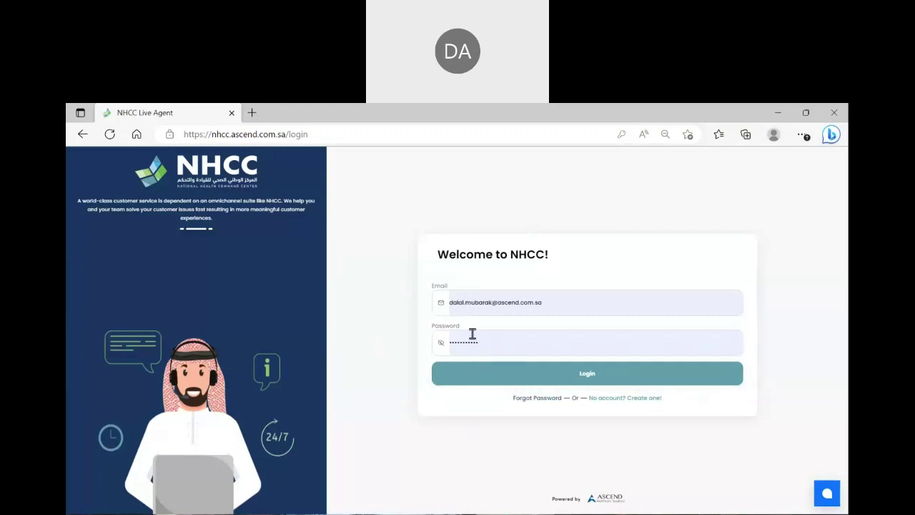
Log in with the prefilled credentials and continue with the NHCC-Supply Chain (SCOC) organization
{"action": "left_click", "coordinate": [493, 377]}
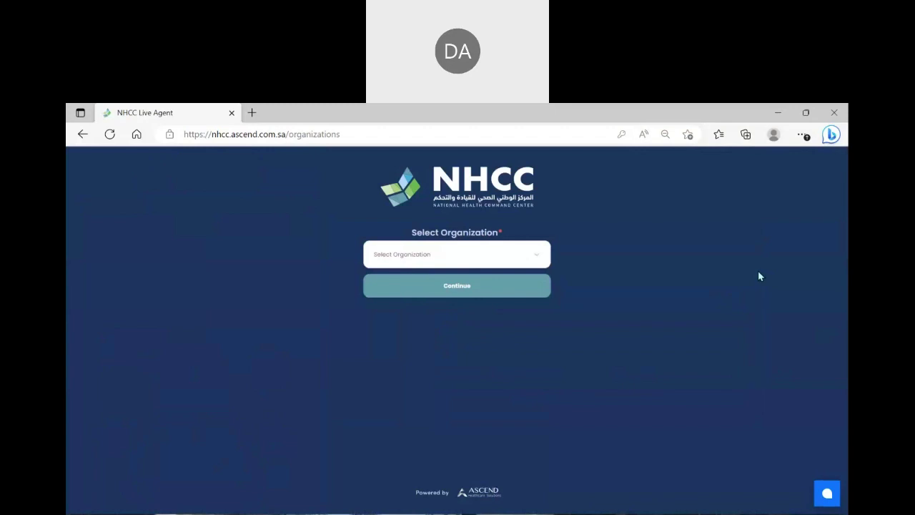
{"action": "left_click", "coordinate": [451, 256]}
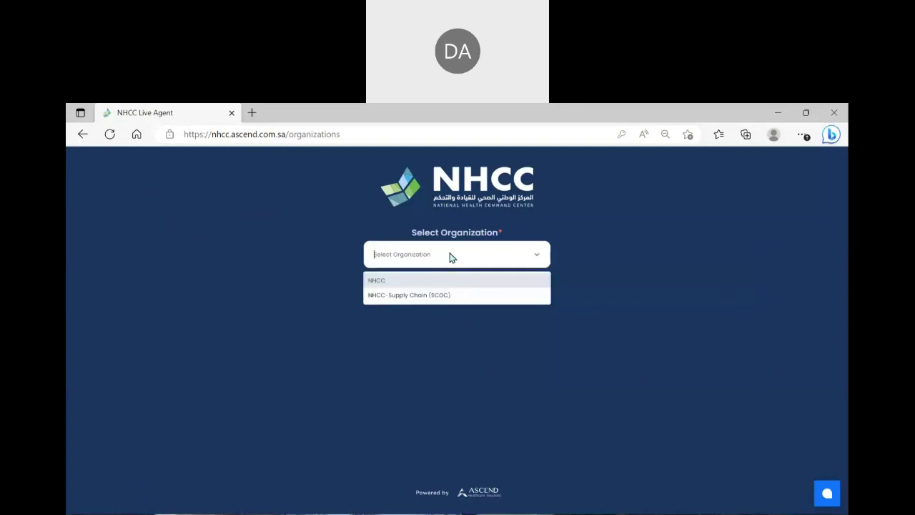
{"action": "left_click", "coordinate": [443, 295]}
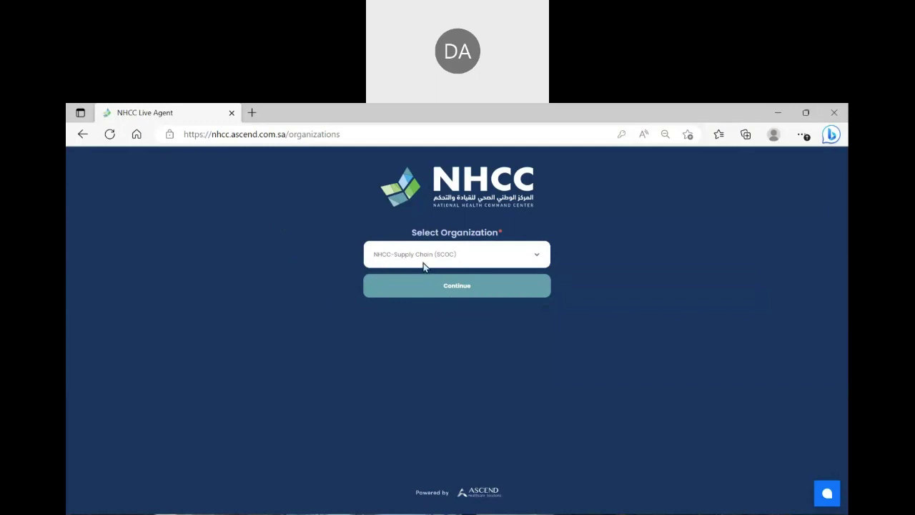
{"action": "left_click", "coordinate": [472, 288]}
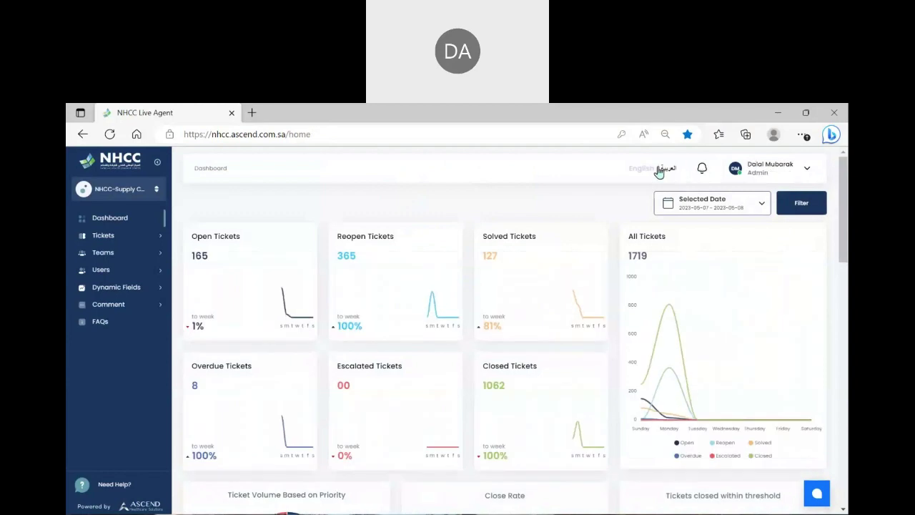
Open the account's profile page and review its role, organization, teams and login details
{"action": "left_click", "coordinate": [810, 173]}
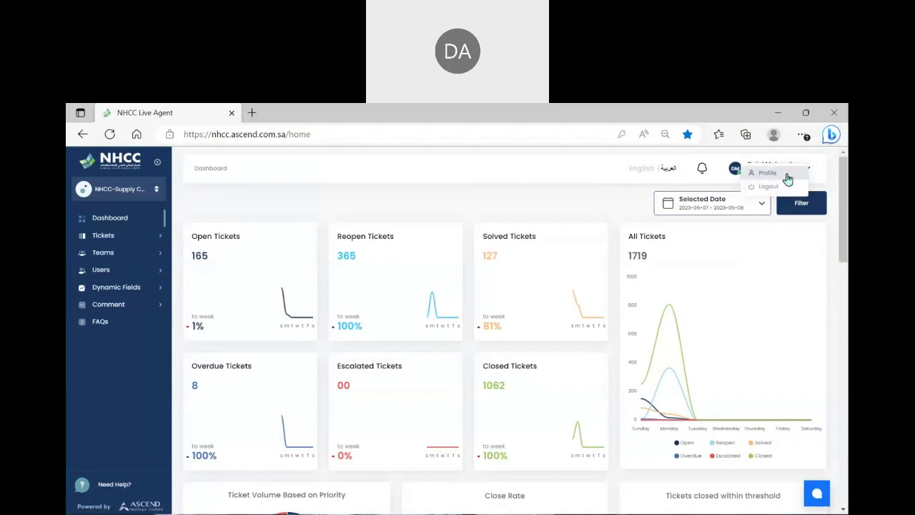
{"action": "left_click", "coordinate": [786, 175]}
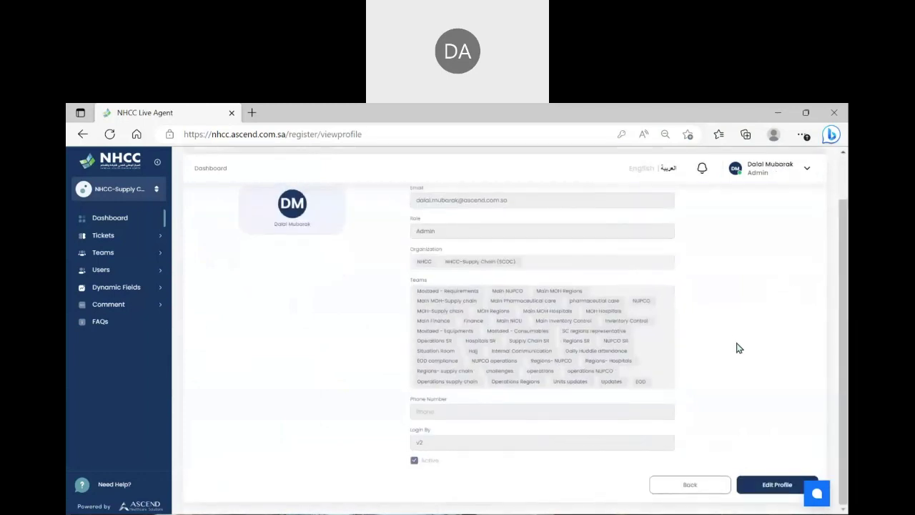
{"action": "scroll", "coordinate": [737, 347], "scroll_direction": "up", "scroll_amount": 2}
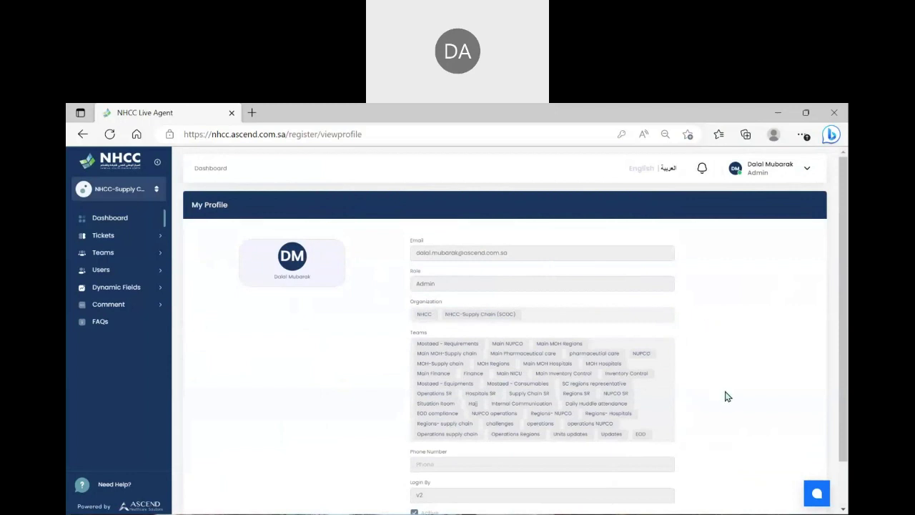
{"action": "scroll", "coordinate": [718, 425], "scroll_direction": "down", "scroll_amount": 1}
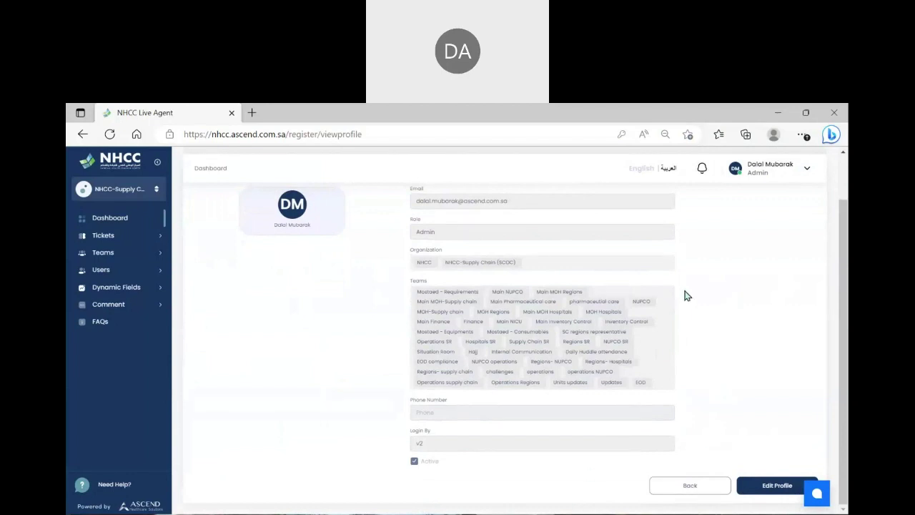
{"action": "scroll", "coordinate": [684, 295], "scroll_direction": "up", "scroll_amount": 1}
View the editable name, phone number and password fields of the profile, and cancel the editing
{"action": "left_click", "coordinate": [805, 169]}
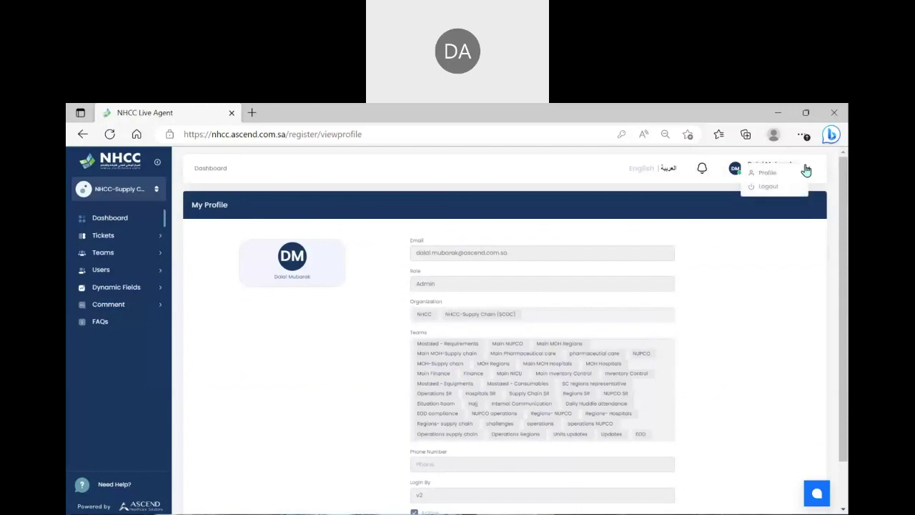
{"action": "scroll", "coordinate": [768, 358], "scroll_direction": "down", "scroll_amount": 1}
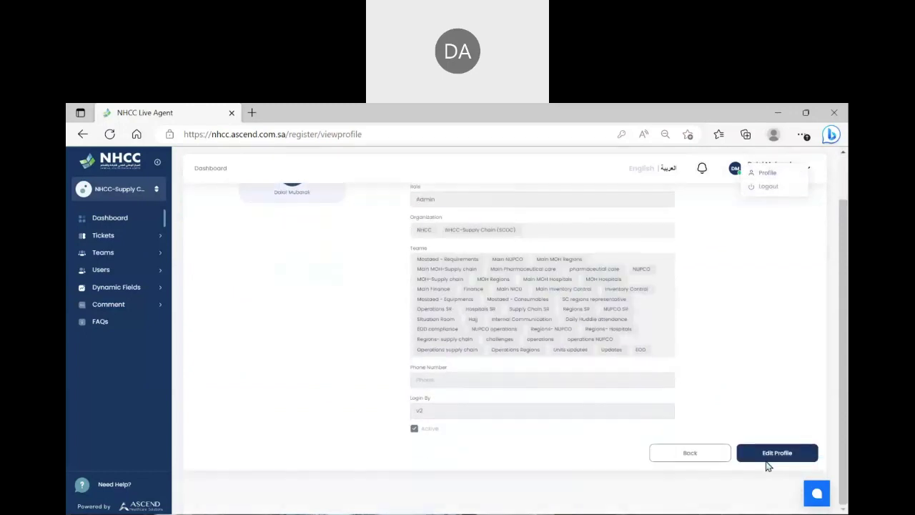
{"action": "left_click", "coordinate": [769, 483]}
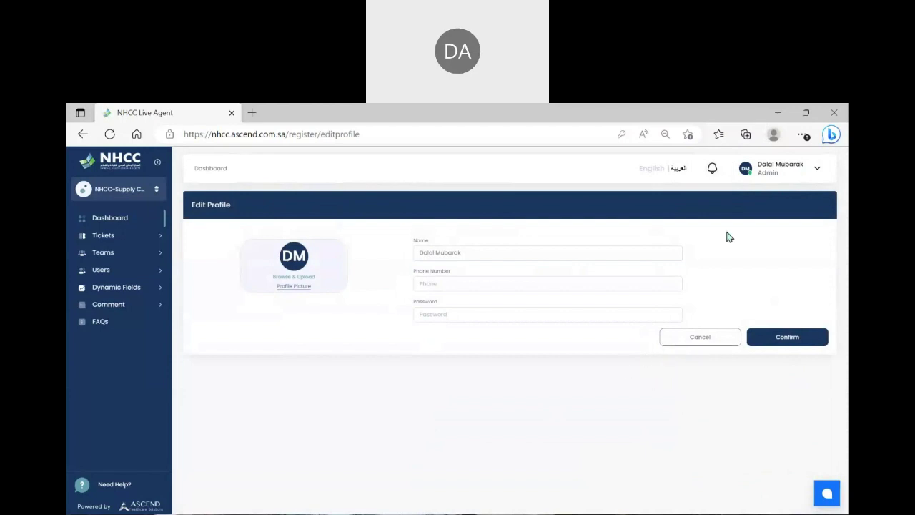
{"action": "left_click", "coordinate": [683, 339]}
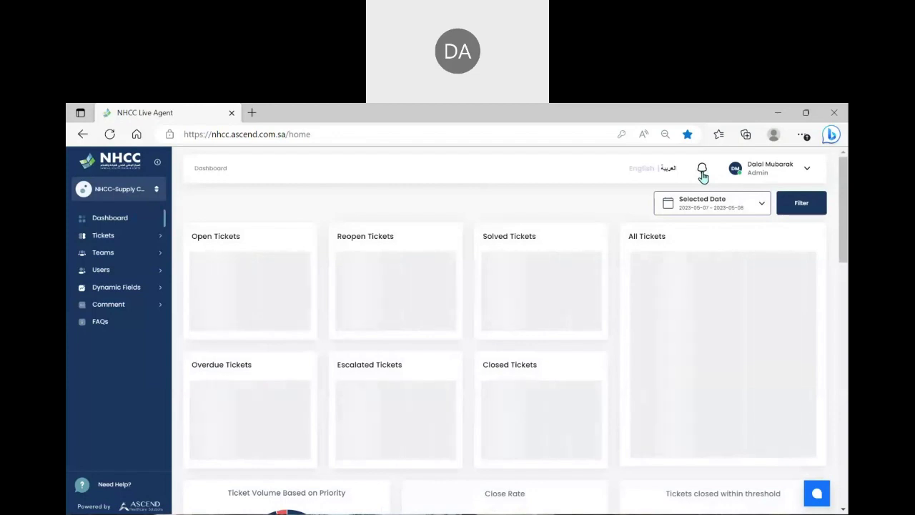
Switch New Comments Notification on and back off in the notification settings, and return to the dashboard
{"action": "left_click", "coordinate": [703, 175]}
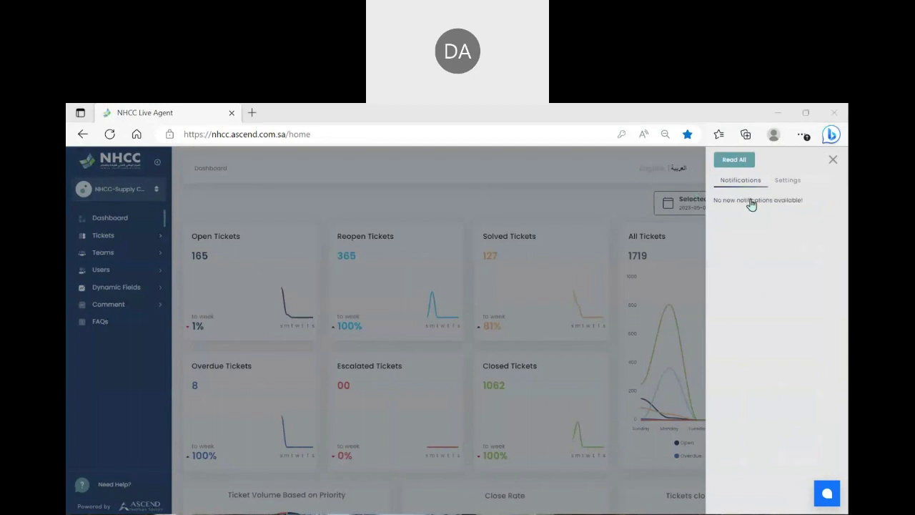
{"action": "left_click", "coordinate": [790, 187]}
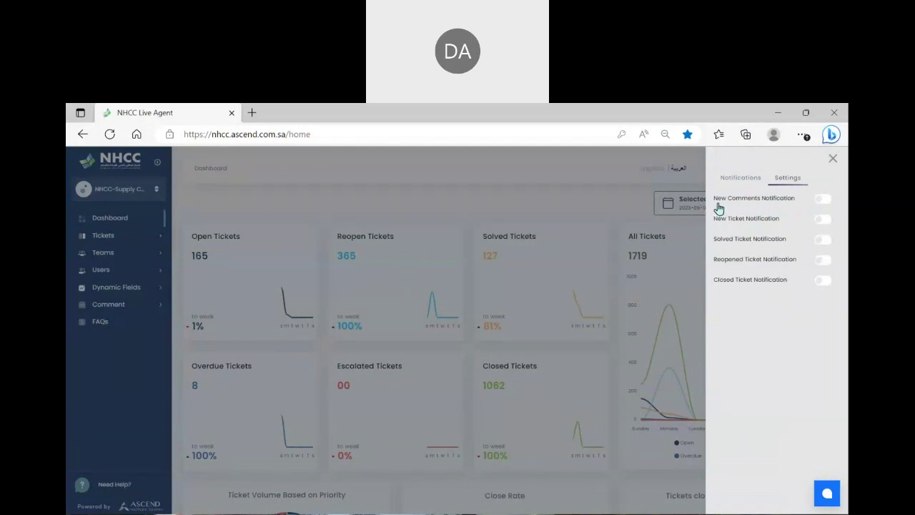
{"action": "left_click", "coordinate": [824, 200]}
{"action": "left_click", "coordinate": [824, 198]}
{"action": "left_click", "coordinate": [832, 164]}
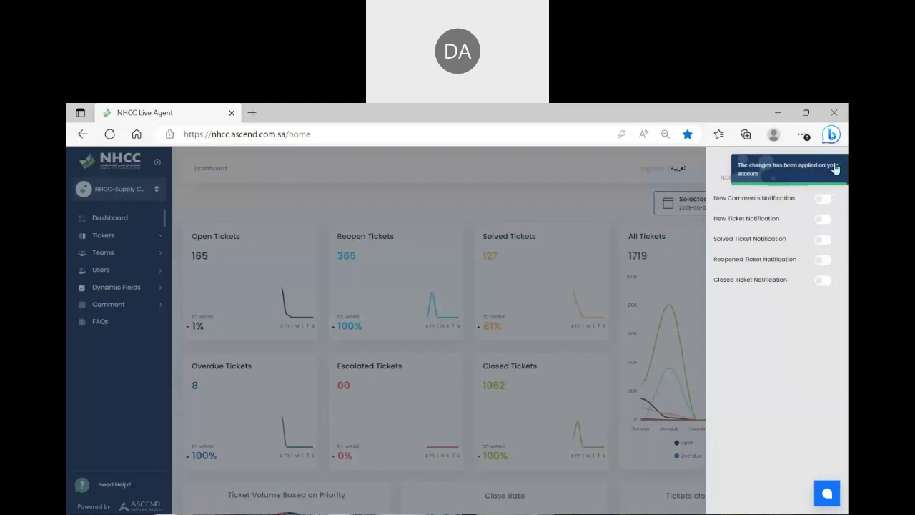
{"action": "left_click", "coordinate": [833, 159]}
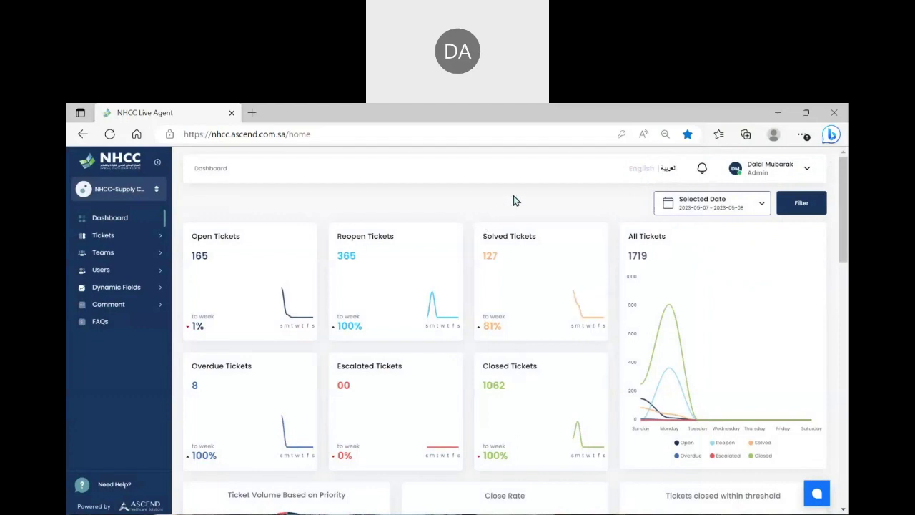
Change the interface language to Arabic and back to English
{"action": "left_click", "coordinate": [666, 171]}
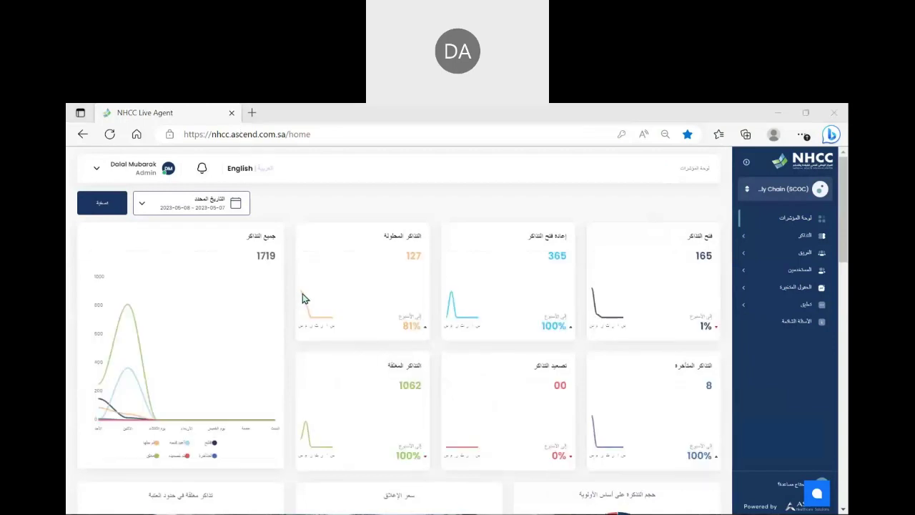
{"action": "left_click", "coordinate": [198, 241]}
{"action": "left_click", "coordinate": [240, 169]}
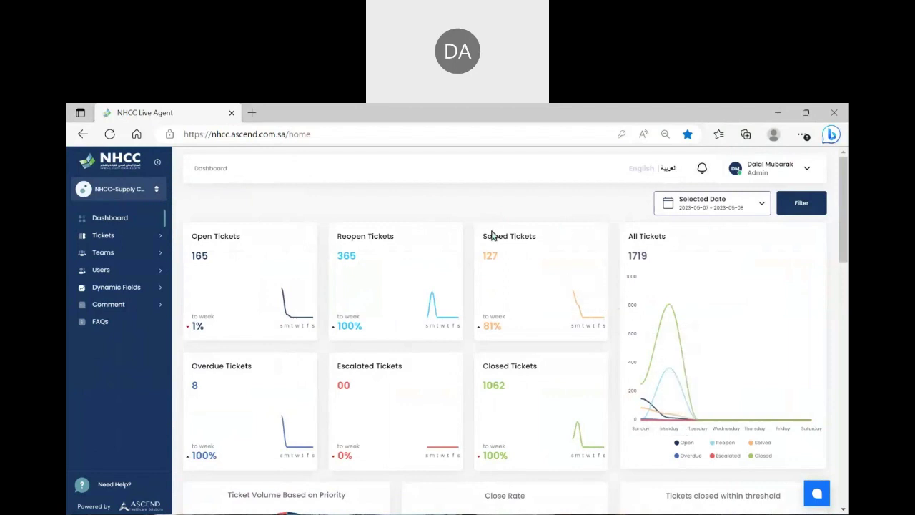
Look over the dashboard and open the form for creating a new ticket
{"action": "scroll", "coordinate": [425, 337], "scroll_direction": "down", "scroll_amount": 2}
{"action": "scroll", "coordinate": [424, 337], "scroll_direction": "up", "scroll_amount": 3}
{"action": "scroll", "coordinate": [425, 337], "scroll_direction": "down", "scroll_amount": 1}
{"action": "left_click", "coordinate": [119, 240]}
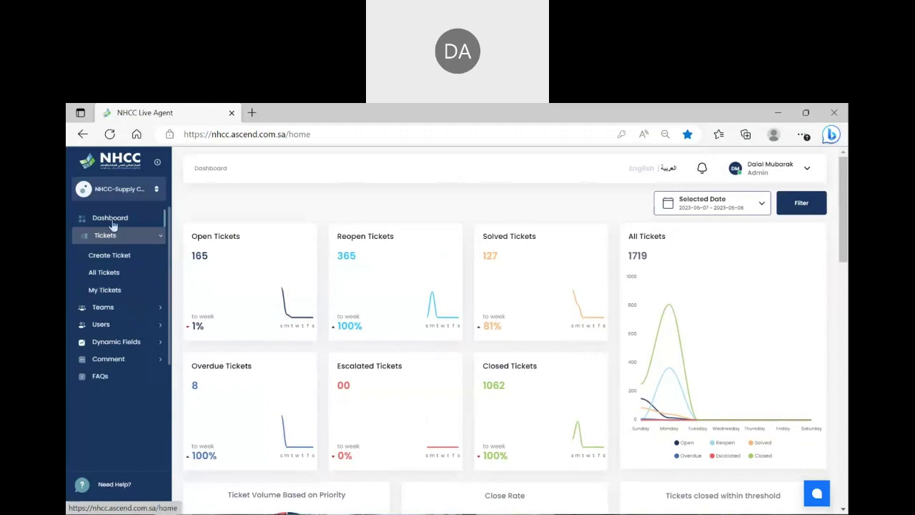
{"action": "left_click", "coordinate": [111, 263]}
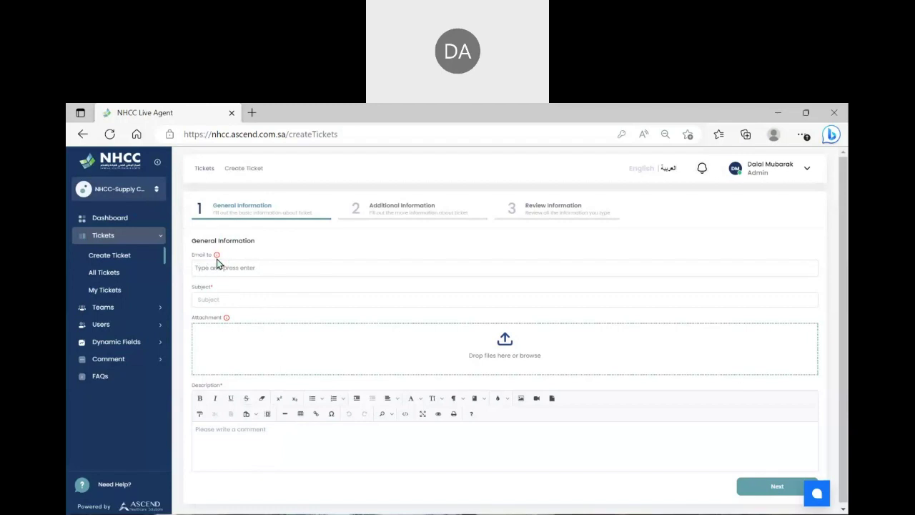
Enter "Test" as the new ticket's subject, clearing any wrongly pasted text and leaving the email recipient empty
{"action": "mouse_move", "coordinate": [216, 258]}
{"action": "left_click", "coordinate": [208, 267]}
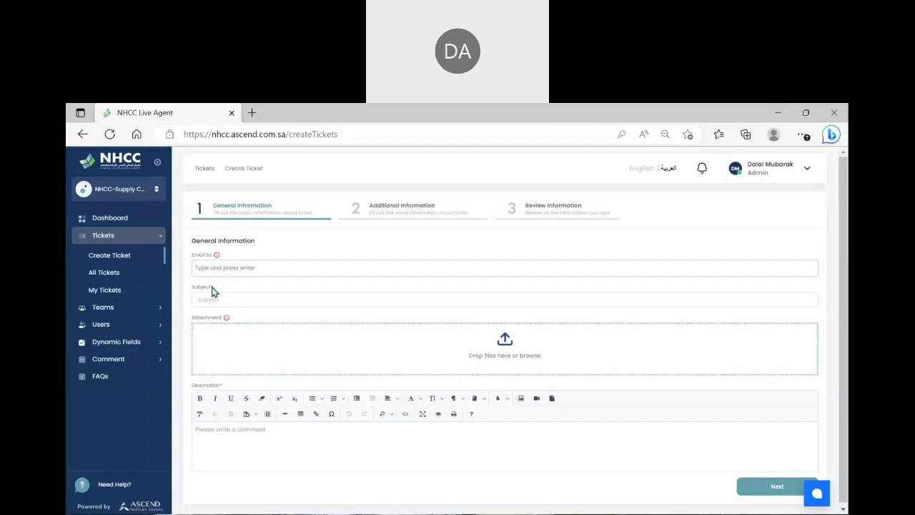
{"action": "left_click", "coordinate": [202, 301]}
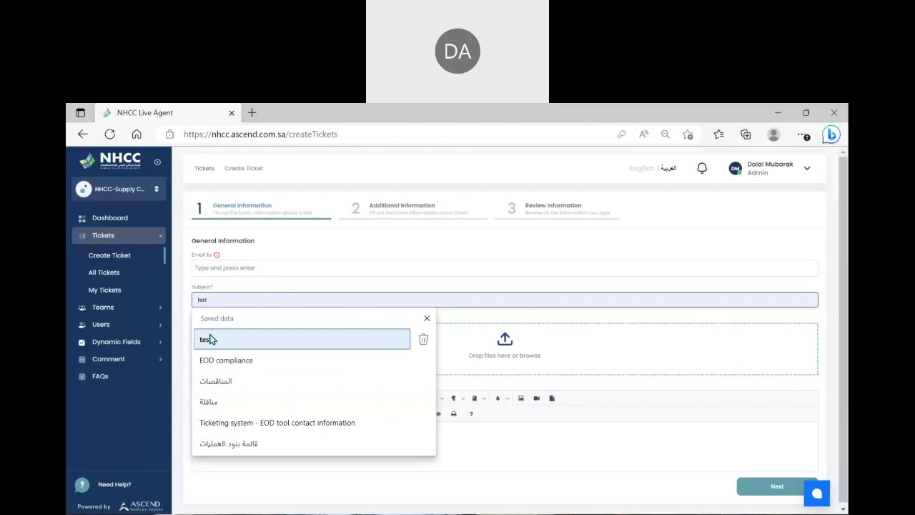
{"action": "left_click", "coordinate": [210, 339]}
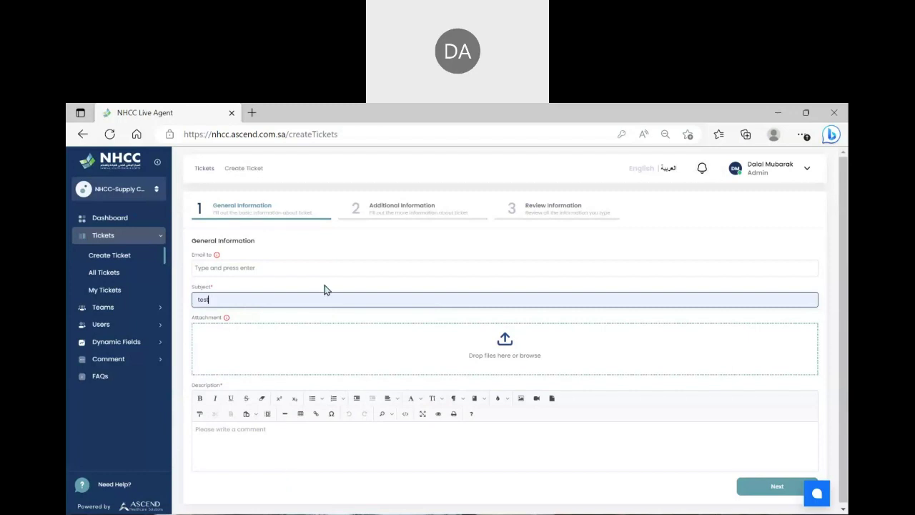
{"action": "key", "text": "ctrl+v"}
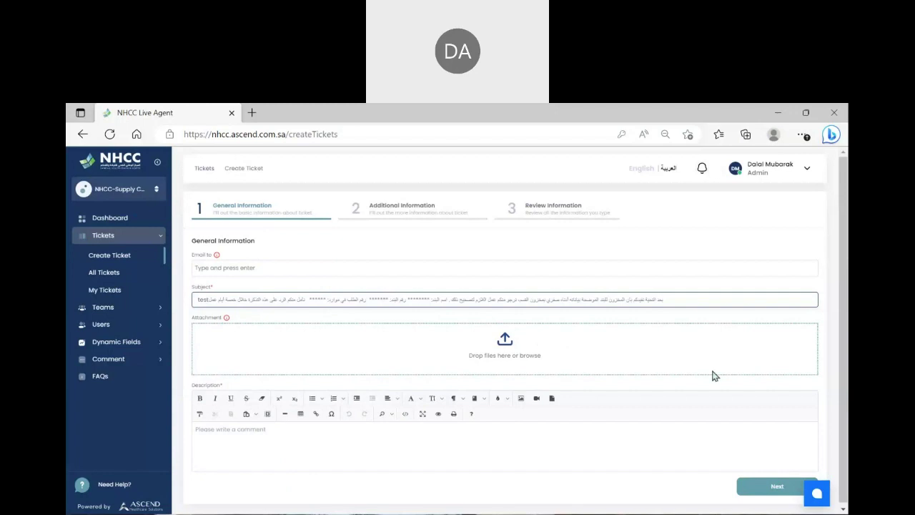
{"action": "triple_click", "coordinate": [644, 300]}
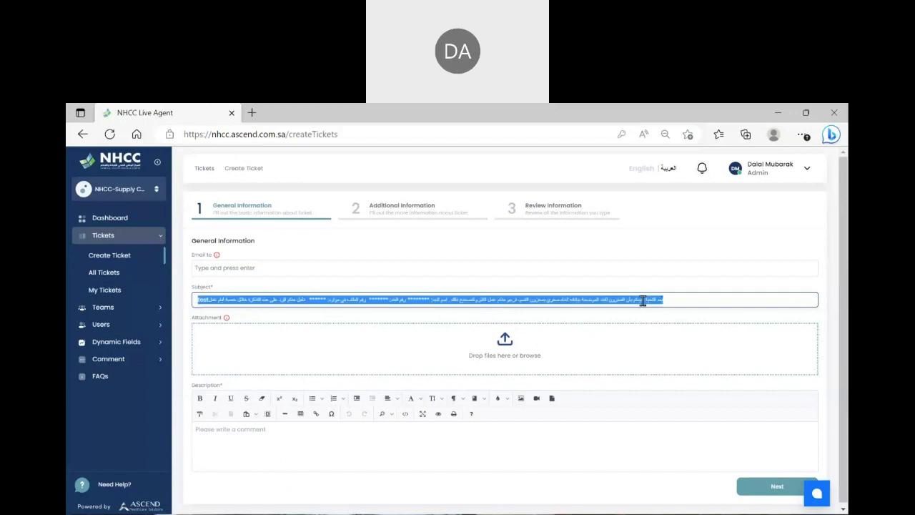
{"action": "key", "text": "BackSpace"}
{"action": "type", "text": "T"}
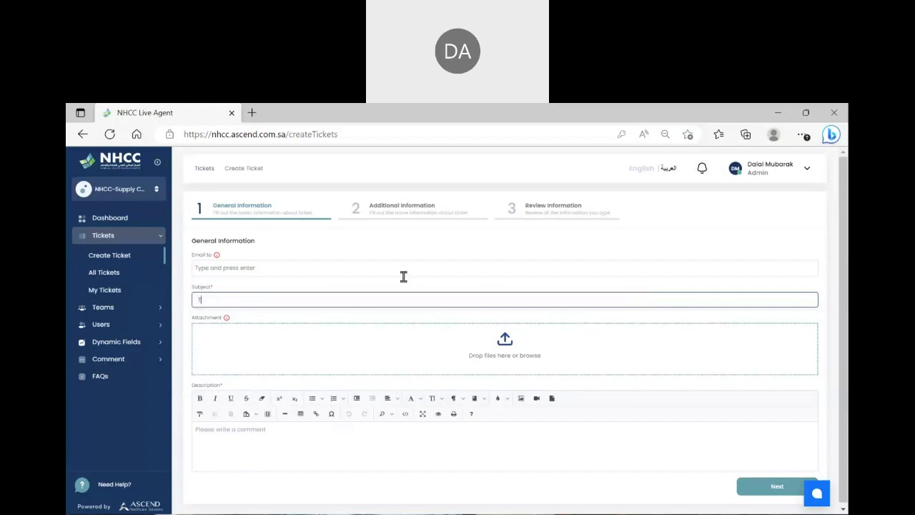
{"action": "type", "text": "est"}
Paste the copied Arabic message about the zero-stock item into the ticket's description and continue to Additional Information
{"action": "left_click", "coordinate": [687, 452]}
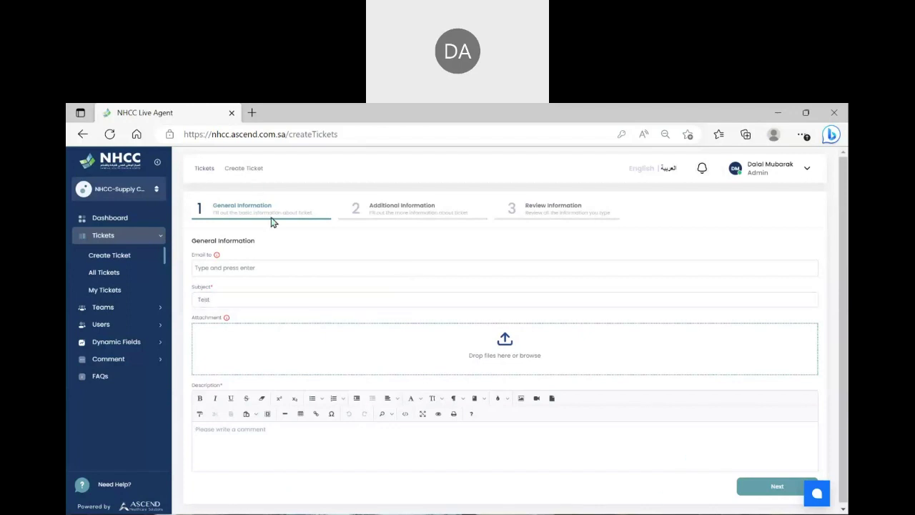
{"action": "key", "text": "ctrl+v"}
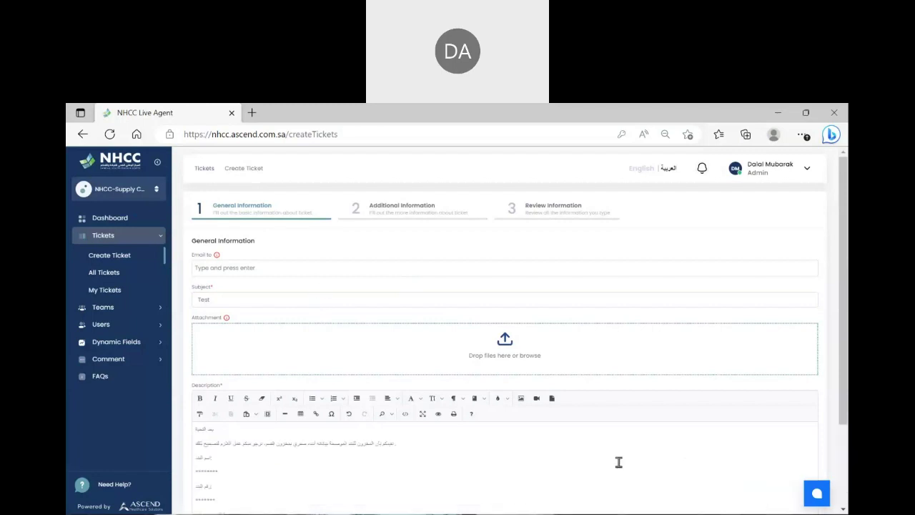
{"action": "scroll", "coordinate": [619, 463], "scroll_direction": "down", "scroll_amount": 2}
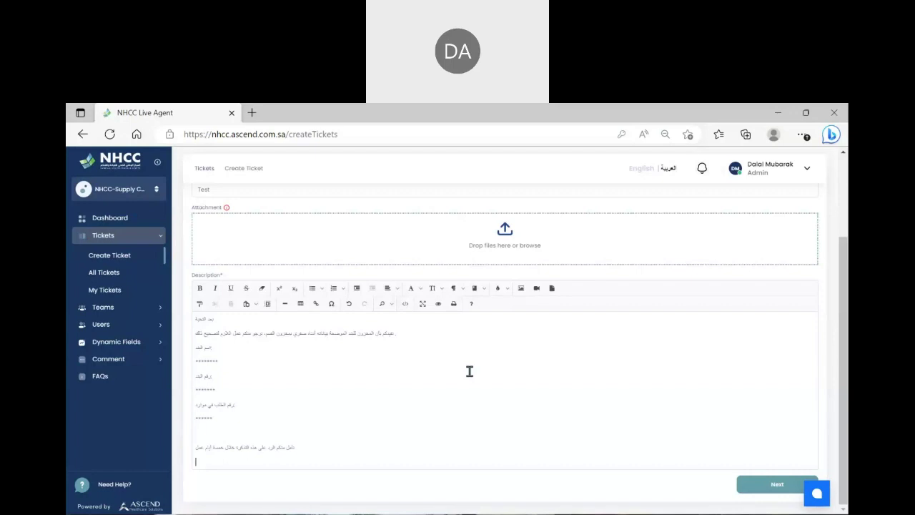
{"action": "left_click", "coordinate": [482, 384]}
{"action": "left_click", "coordinate": [764, 486]}
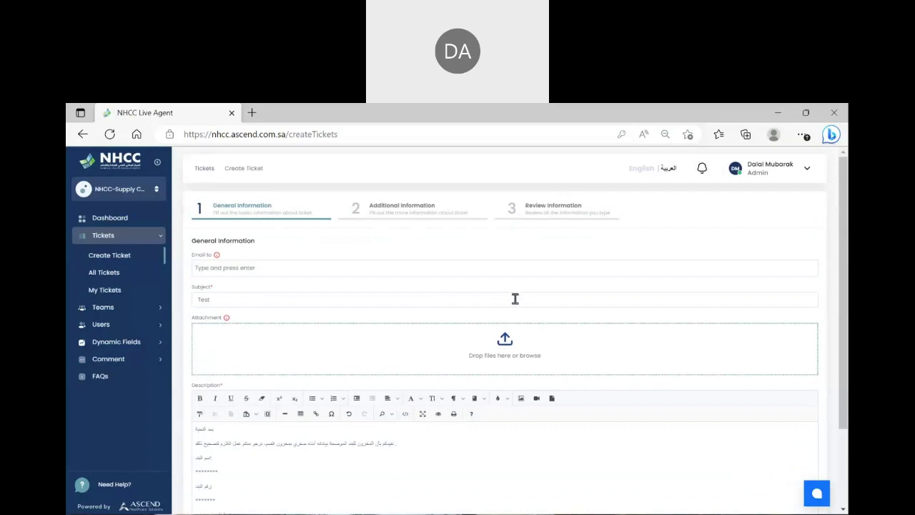
{"action": "scroll", "coordinate": [515, 299], "scroll_direction": "down", "scroll_amount": 3}
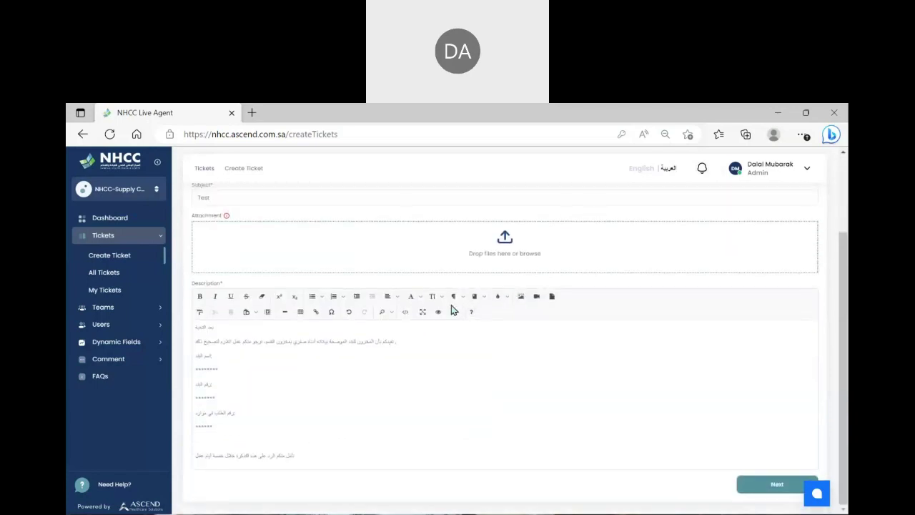
{"action": "scroll", "coordinate": [316, 205], "scroll_direction": "up", "scroll_amount": 3}
{"action": "scroll", "coordinate": [431, 259], "scroll_direction": "down", "scroll_amount": 3}
{"action": "left_click", "coordinate": [751, 488]}
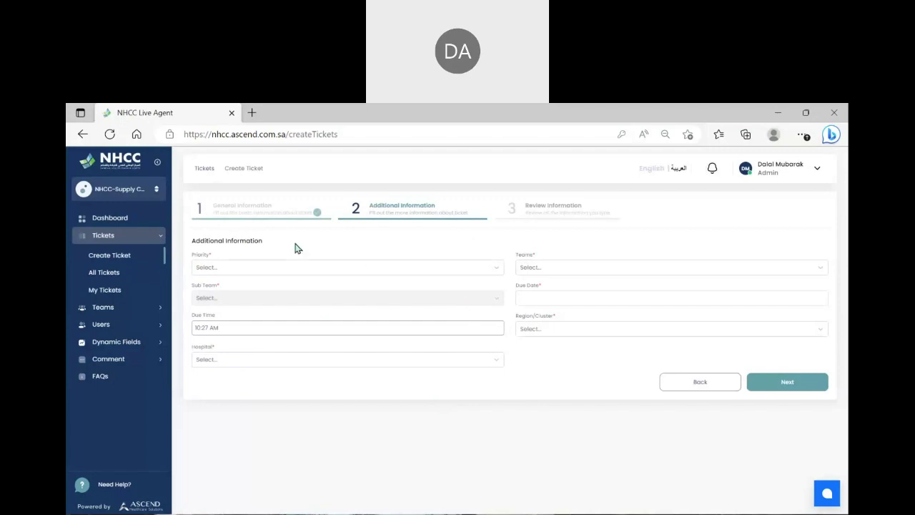
Set the new ticket's priority to high
{"action": "left_click", "coordinate": [483, 270]}
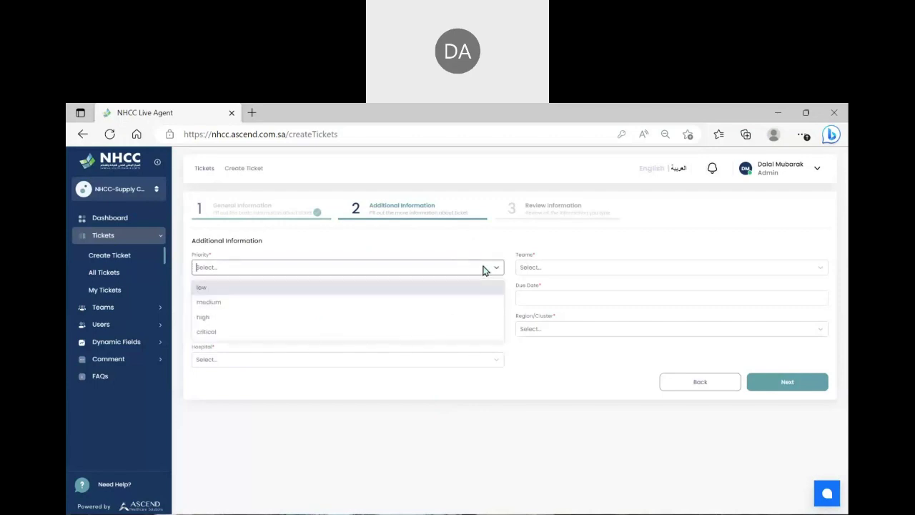
{"action": "left_click", "coordinate": [435, 250]}
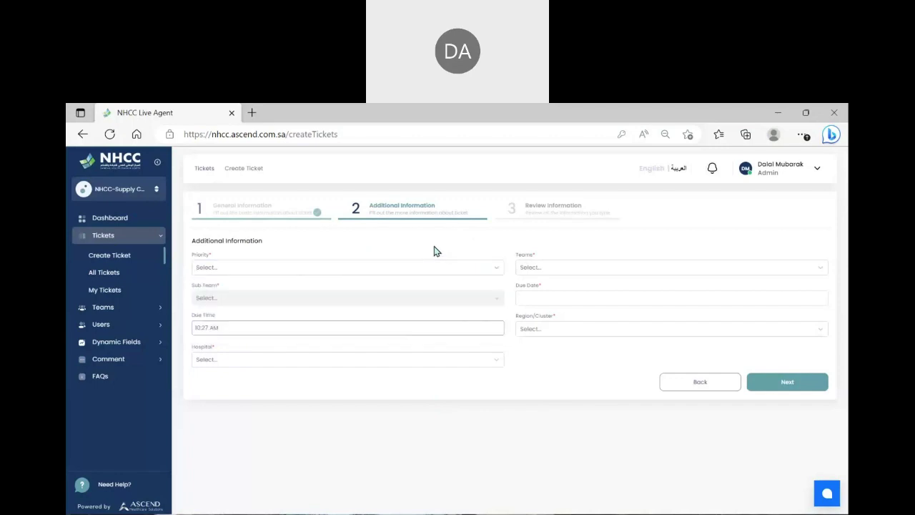
{"action": "left_click", "coordinate": [222, 268]}
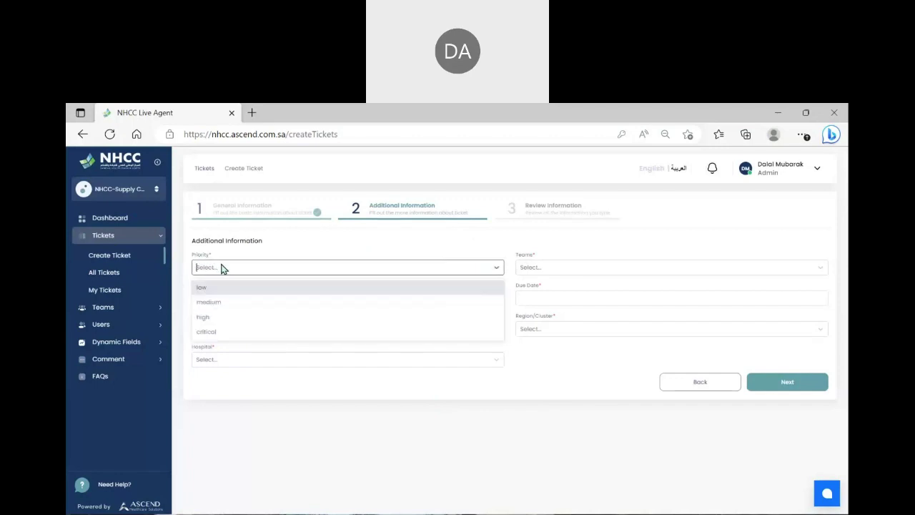
{"action": "left_click", "coordinate": [224, 319]}
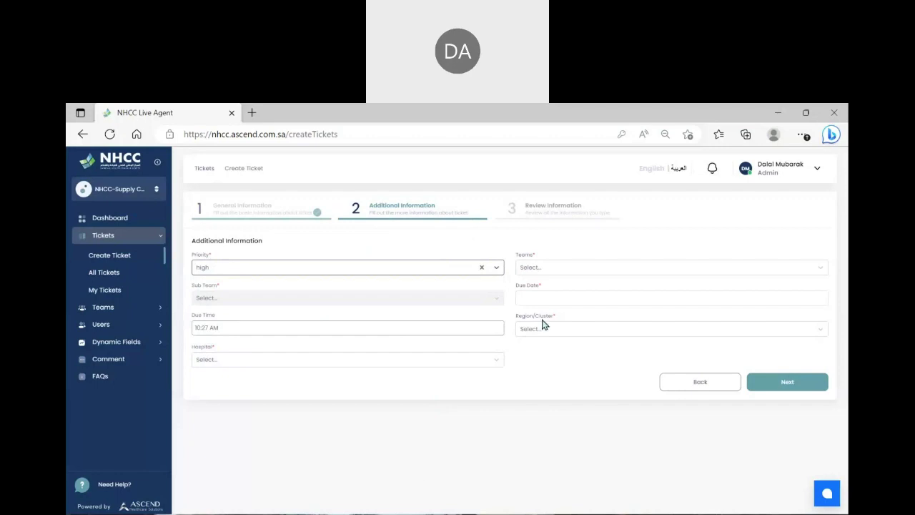
Assign the ticket to the Main MOH Hospitals team and the MOH Hospitals sub team
{"action": "left_click", "coordinate": [537, 269]}
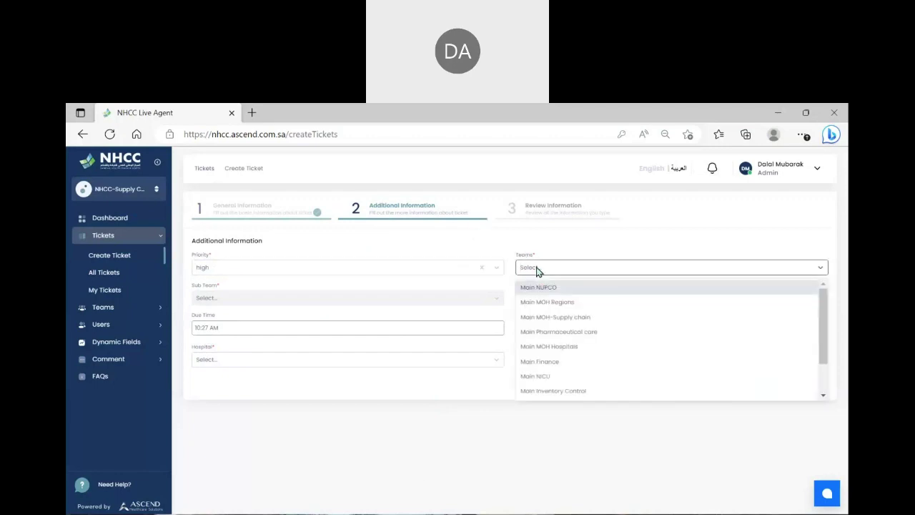
{"action": "left_click", "coordinate": [552, 350]}
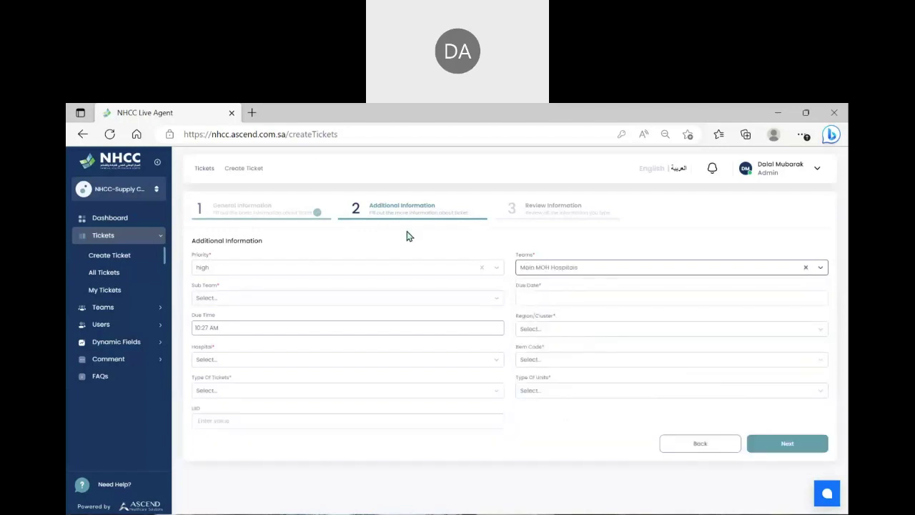
{"action": "left_click", "coordinate": [308, 303]}
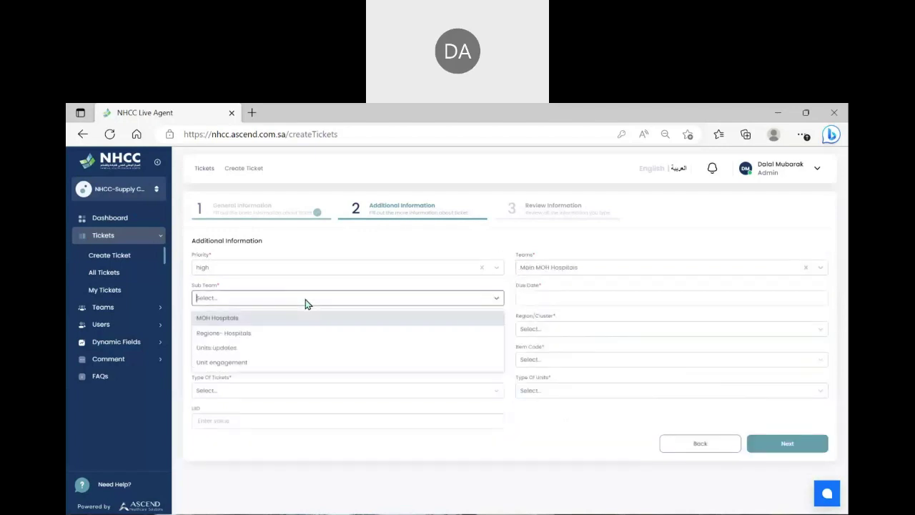
{"action": "left_click", "coordinate": [213, 324]}
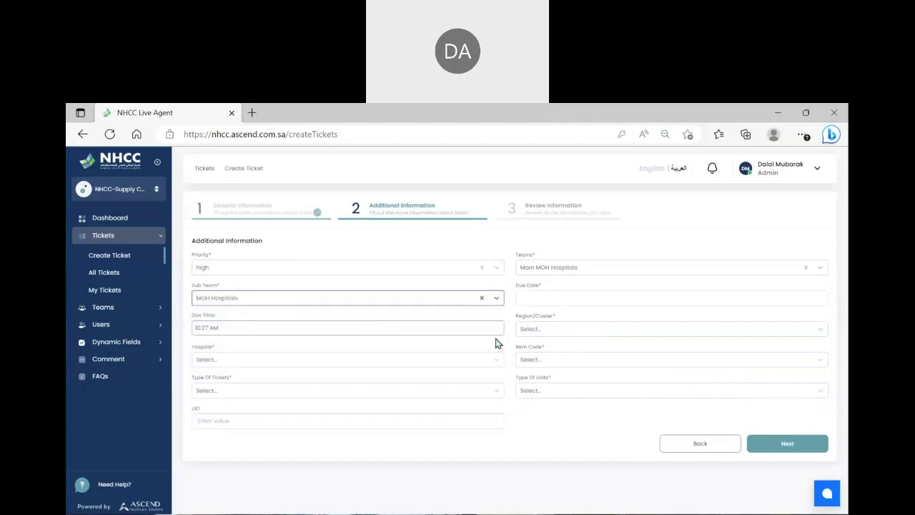
Set the ticket's due date to 2023-05-15 and its region/cluster to Asir Health Affairs
{"action": "left_click", "coordinate": [529, 301]}
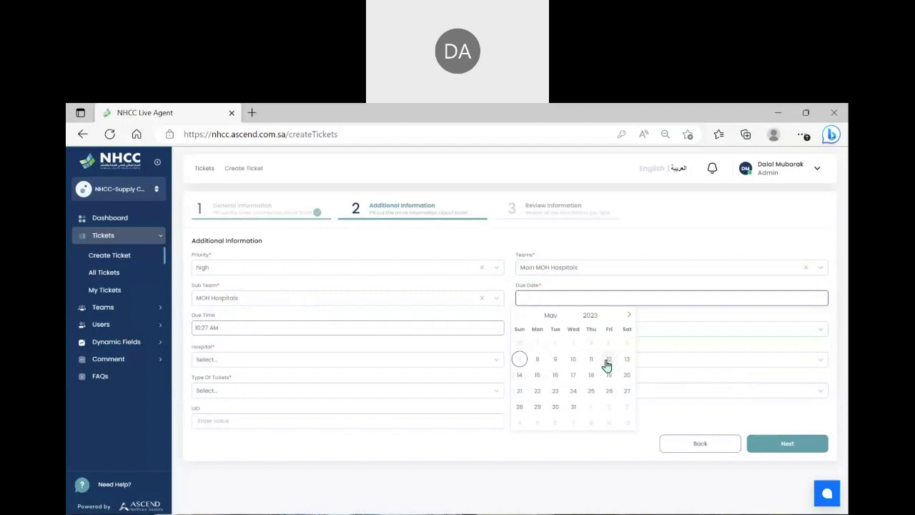
{"action": "left_click", "coordinate": [537, 375]}
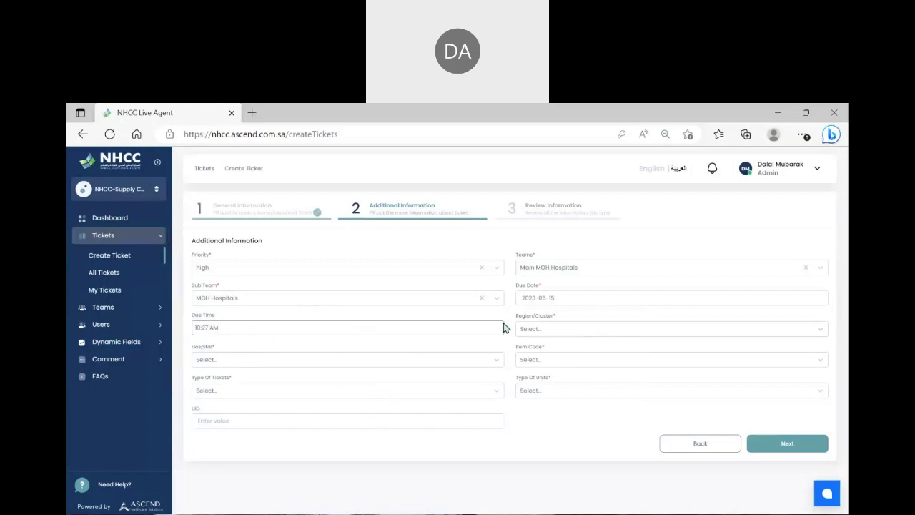
{"action": "left_click", "coordinate": [581, 333]}
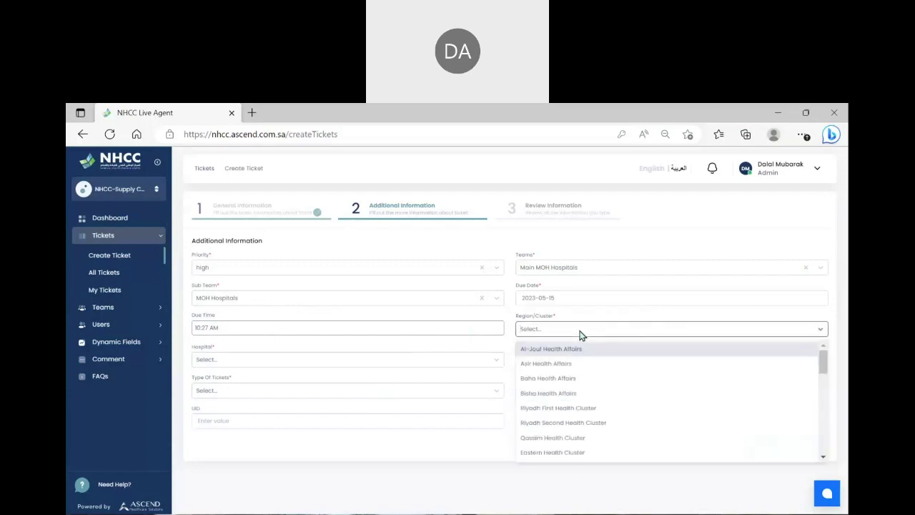
{"action": "left_click", "coordinate": [555, 365]}
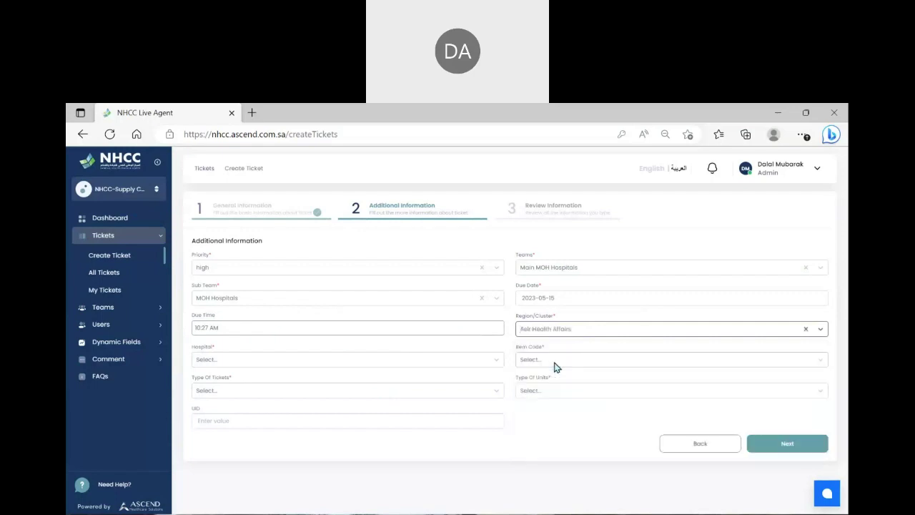
Search the hospitals for "asir" and choose Sarat Abidah Hospital - Asir for the ticket
{"action": "left_click", "coordinate": [218, 363]}
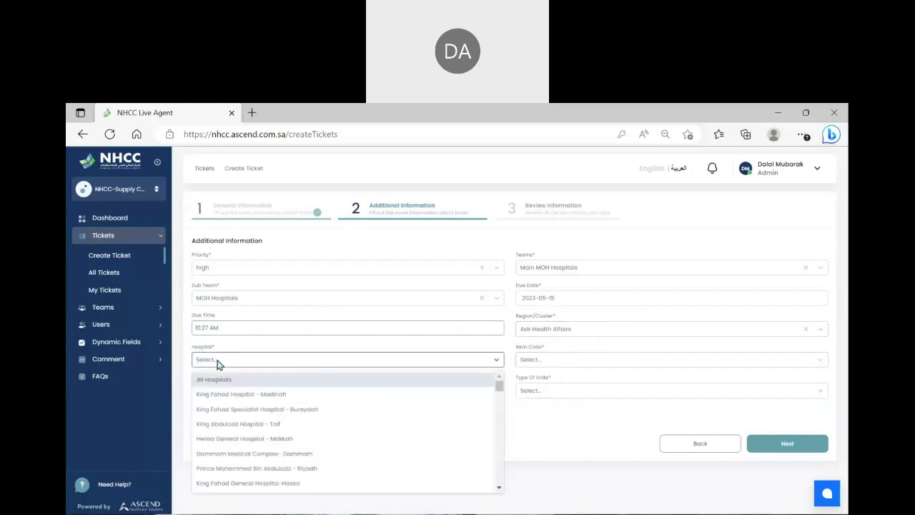
{"action": "type", "text": "a"}
{"action": "type", "text": "s"}
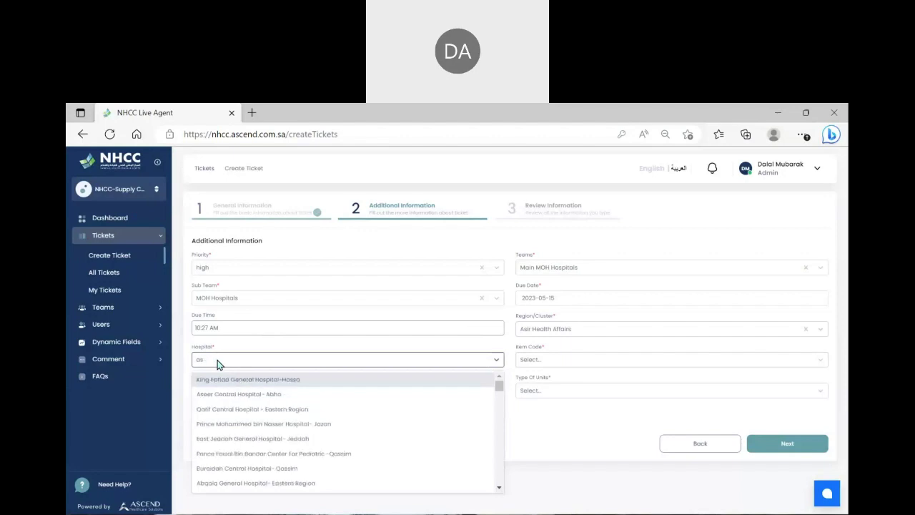
{"action": "type", "text": "ir"}
{"action": "scroll", "coordinate": [275, 451], "scroll_direction": "down", "scroll_amount": 10}
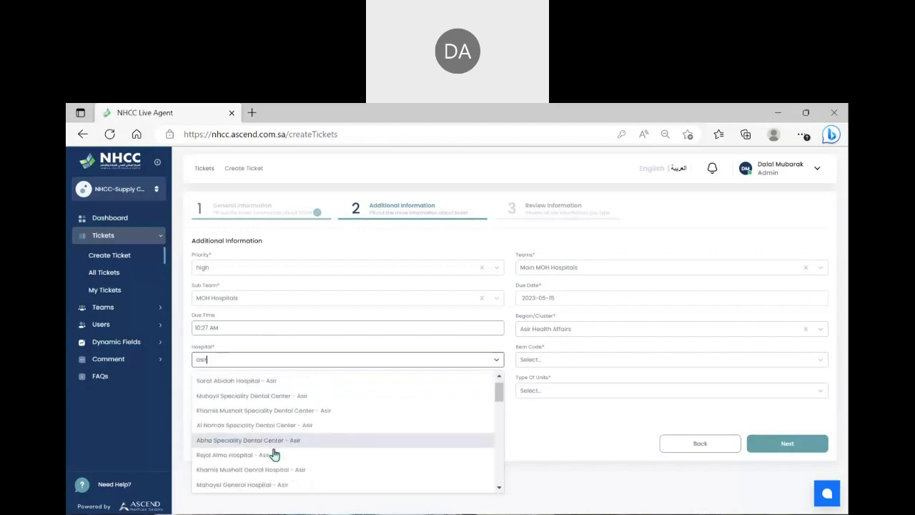
{"action": "scroll", "coordinate": [274, 453], "scroll_direction": "up", "scroll_amount": 8}
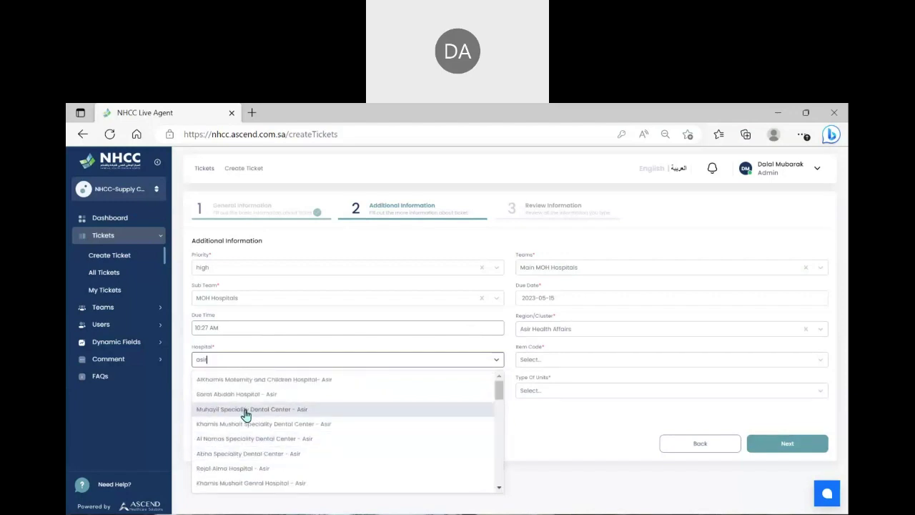
{"action": "left_click", "coordinate": [245, 399]}
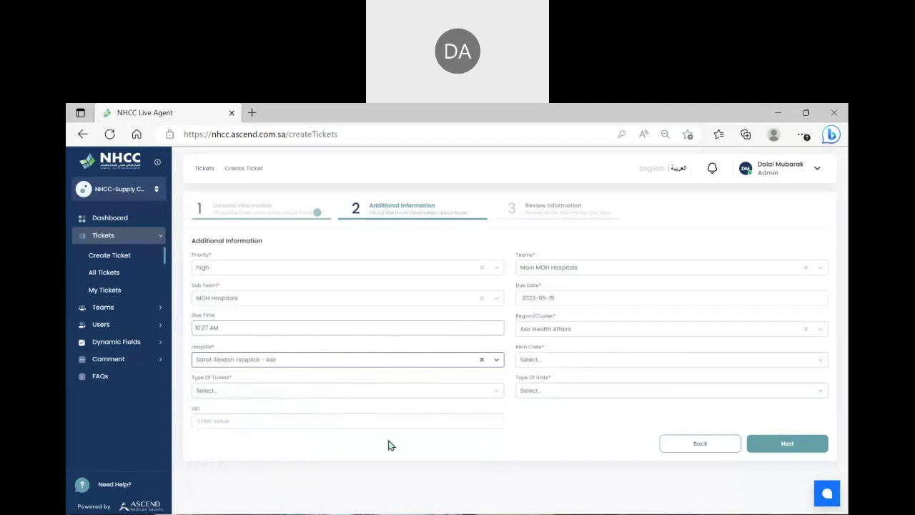
Search the item codes for 12400 and choose 191012400 for the ticket
{"action": "left_click", "coordinate": [535, 361]}
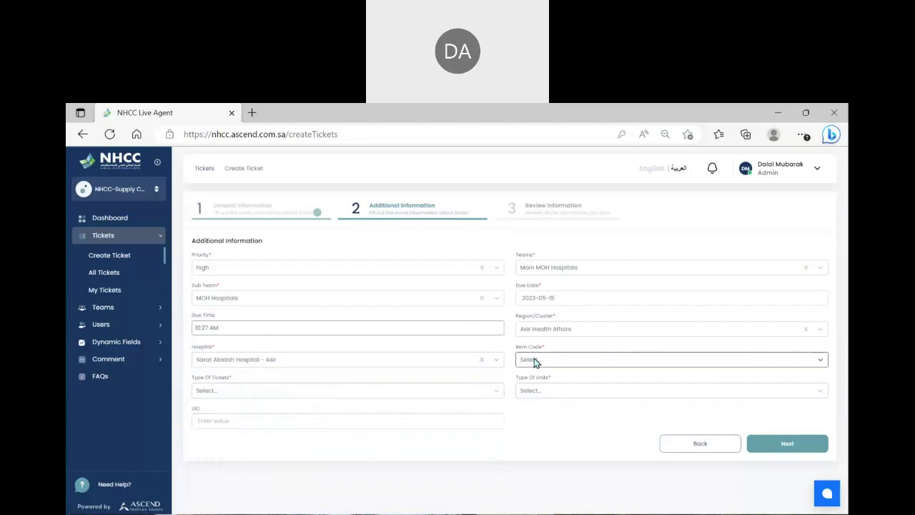
{"action": "left_click", "coordinate": [535, 362]}
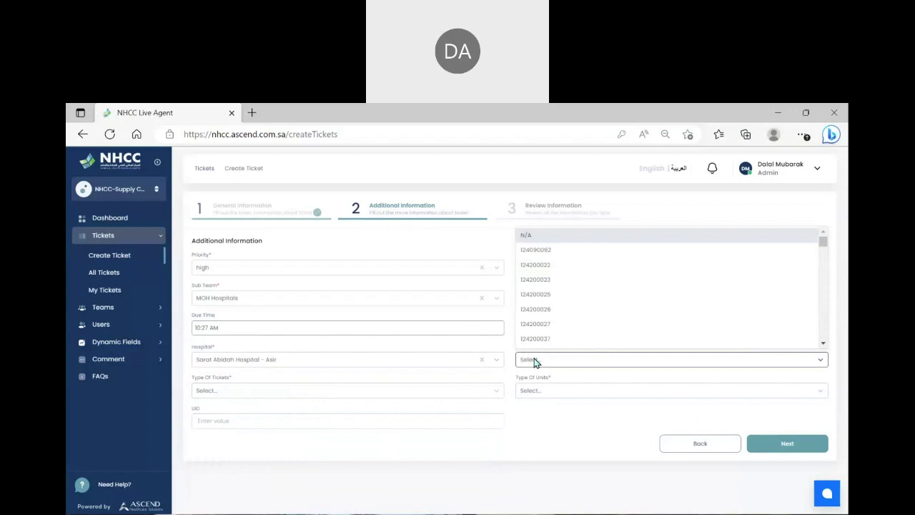
{"action": "type", "text": "12400"}
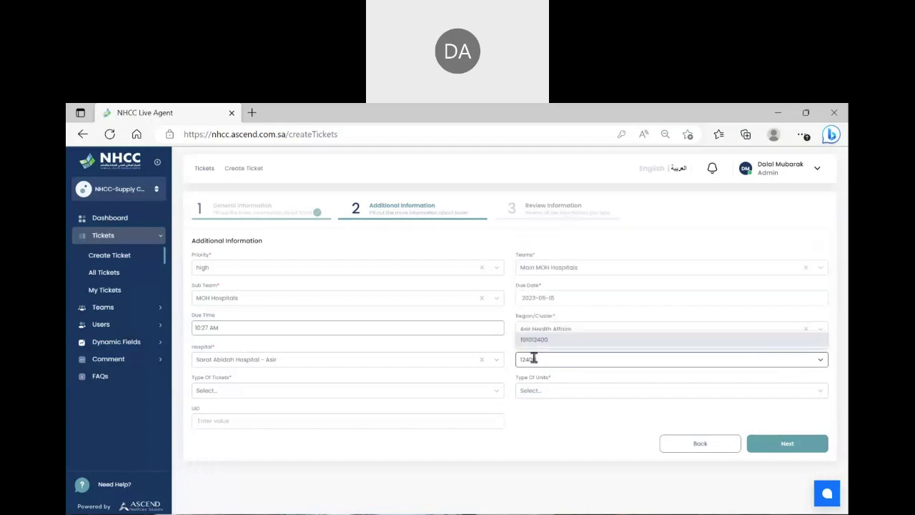
{"action": "left_click", "coordinate": [540, 341]}
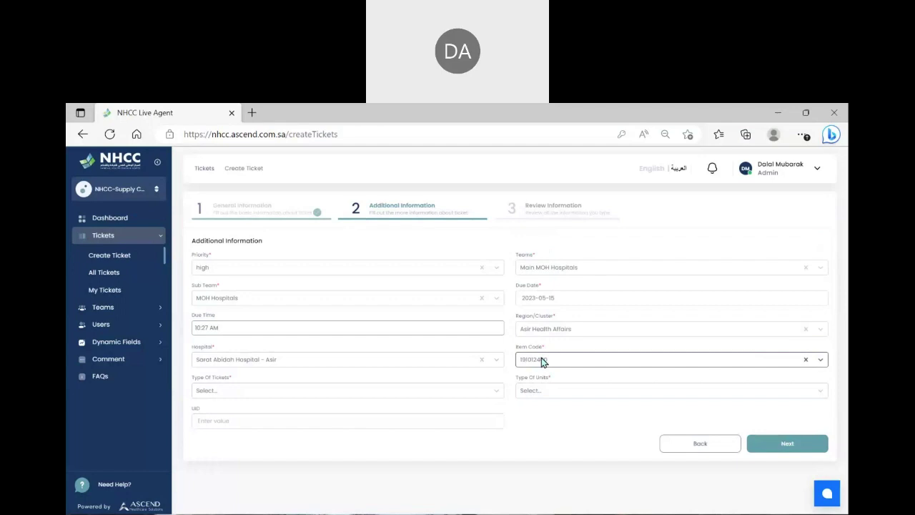
{"action": "left_click", "coordinate": [541, 360]}
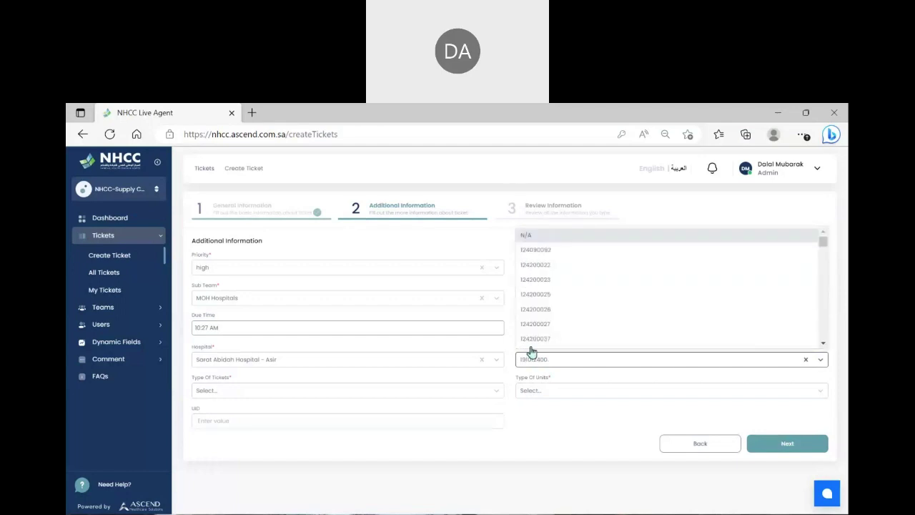
{"action": "key", "text": "Down"}
{"action": "key", "text": "Down"}
{"action": "key", "text": "Down"}
{"action": "key", "text": "Down"}
{"action": "key", "text": "Down"}
{"action": "key", "text": "Down"}
{"action": "key", "text": "Down"}
{"action": "key", "text": "Escape"}
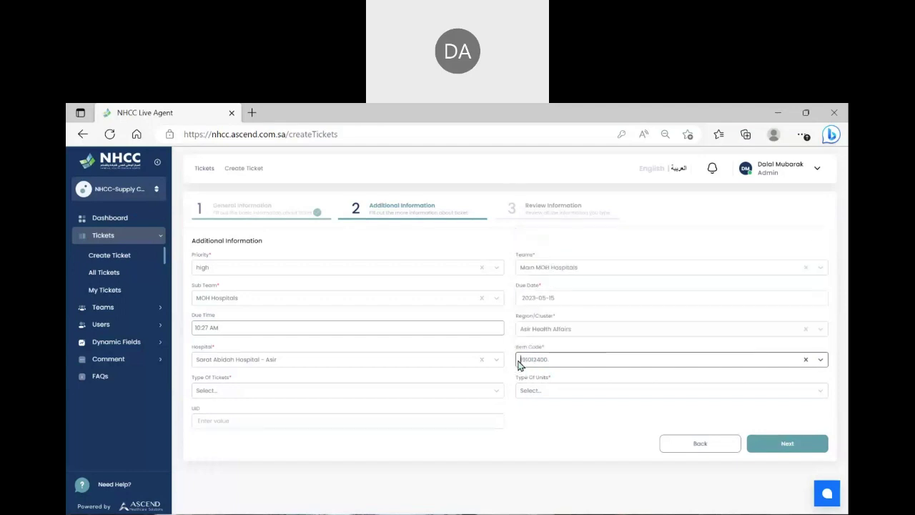
Set the type of ticket to Out of stock and the type of units to ICU
{"action": "left_click", "coordinate": [408, 390]}
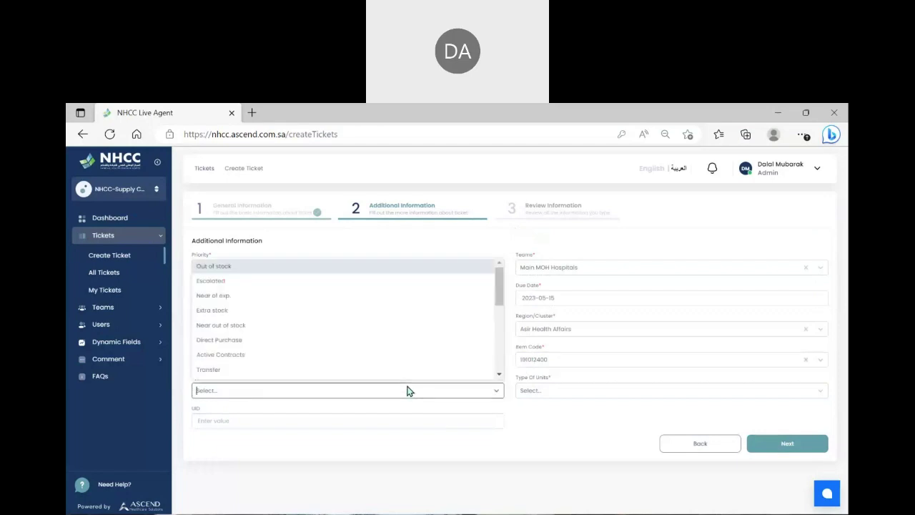
{"action": "left_click", "coordinate": [359, 267]}
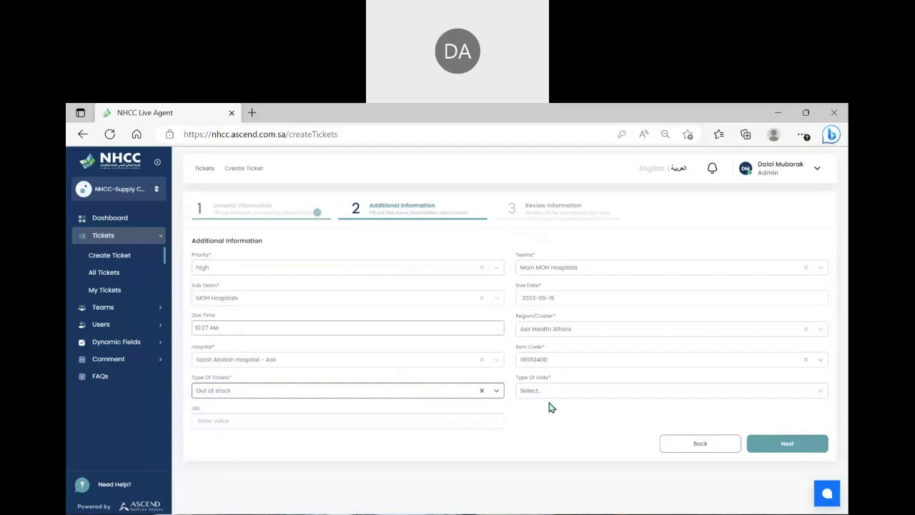
{"action": "left_click", "coordinate": [526, 396]}
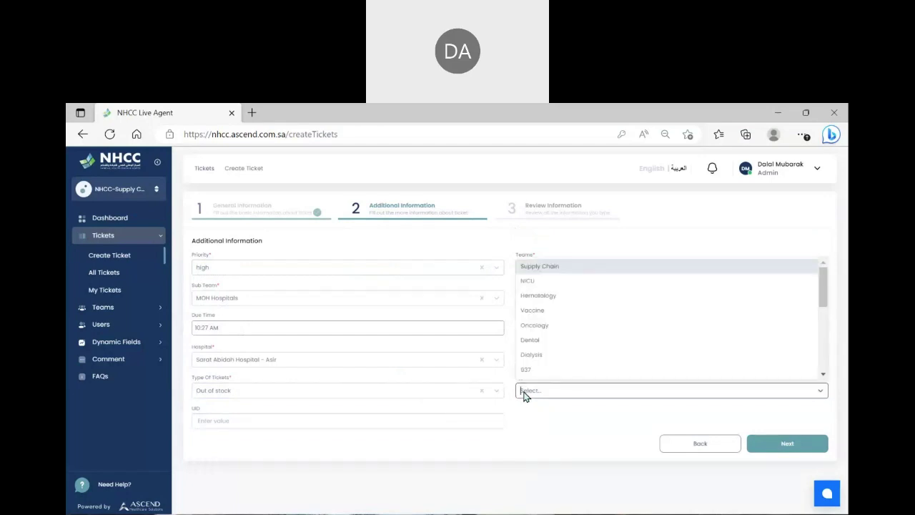
{"action": "left_click", "coordinate": [524, 395]}
{"action": "left_click", "coordinate": [524, 395]}
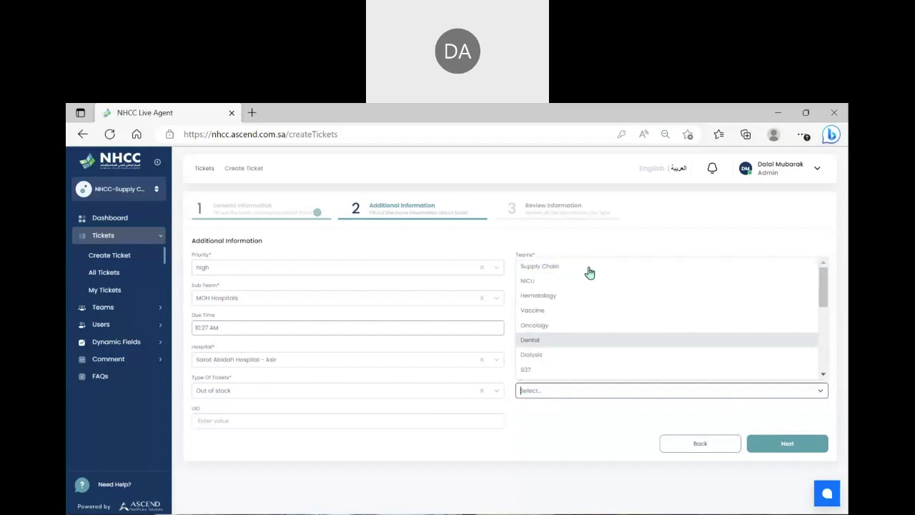
{"action": "scroll", "coordinate": [577, 361], "scroll_direction": "down", "scroll_amount": 3}
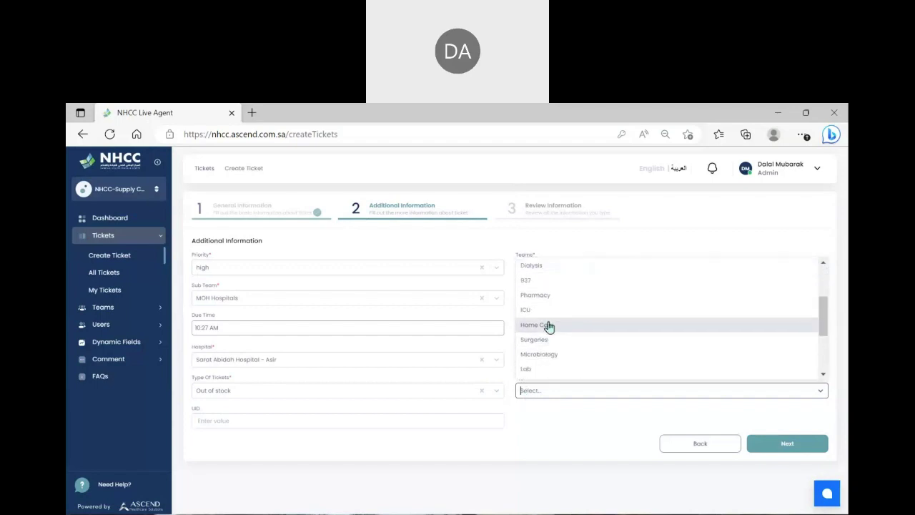
{"action": "left_click", "coordinate": [549, 319]}
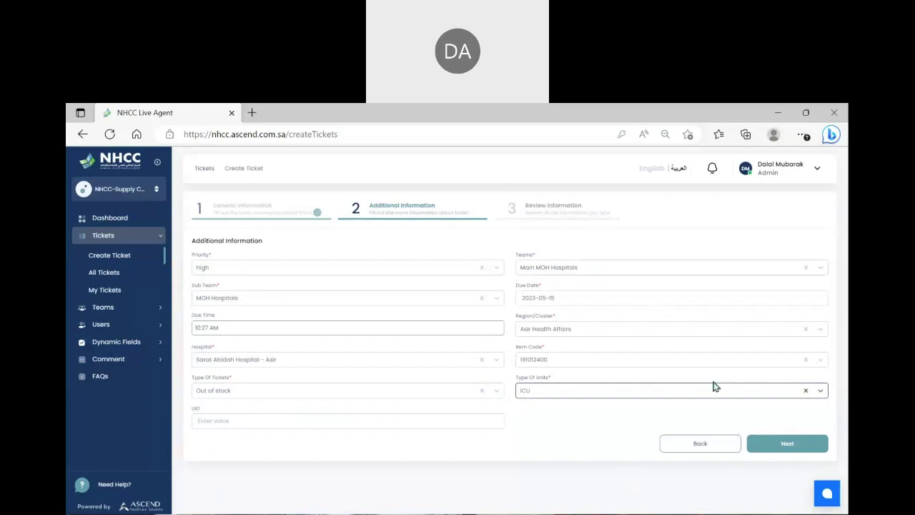
Continue to Review Information and check the ticket's details, going back to Additional Information once and returning to the review
{"action": "left_click", "coordinate": [770, 444]}
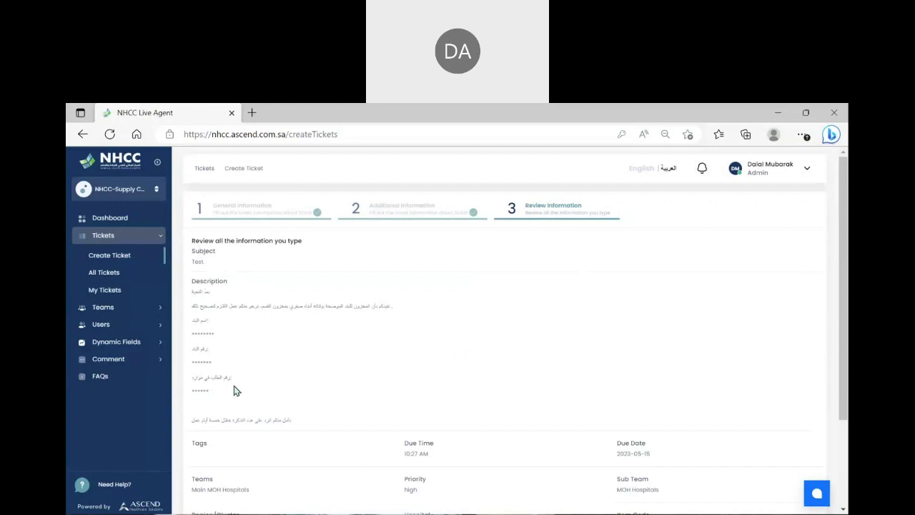
{"action": "scroll", "coordinate": [234, 386], "scroll_direction": "down", "scroll_amount": 3}
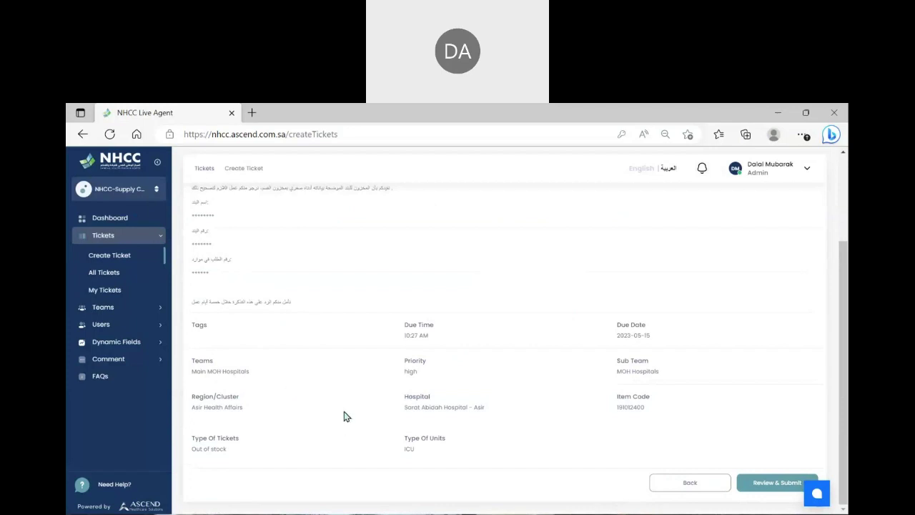
{"action": "scroll", "coordinate": [344, 412], "scroll_direction": "up", "scroll_amount": 2}
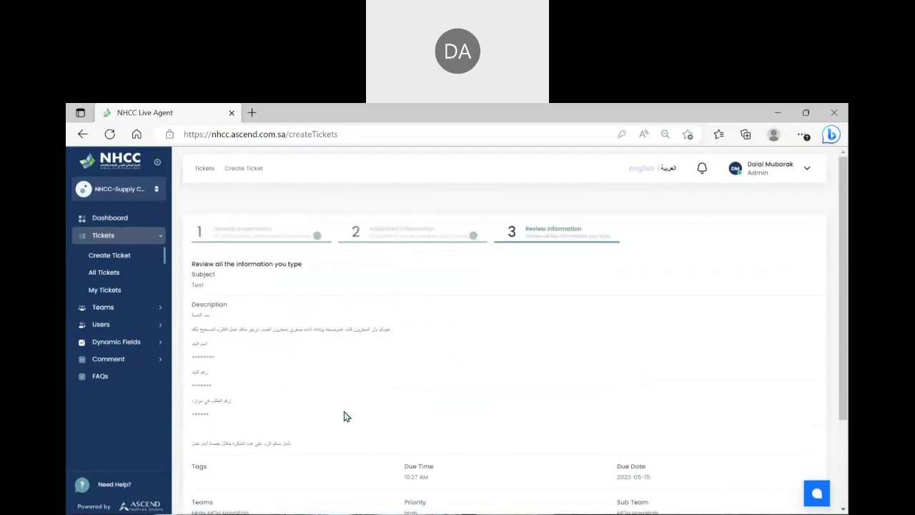
{"action": "scroll", "coordinate": [344, 413], "scroll_direction": "down", "scroll_amount": 2}
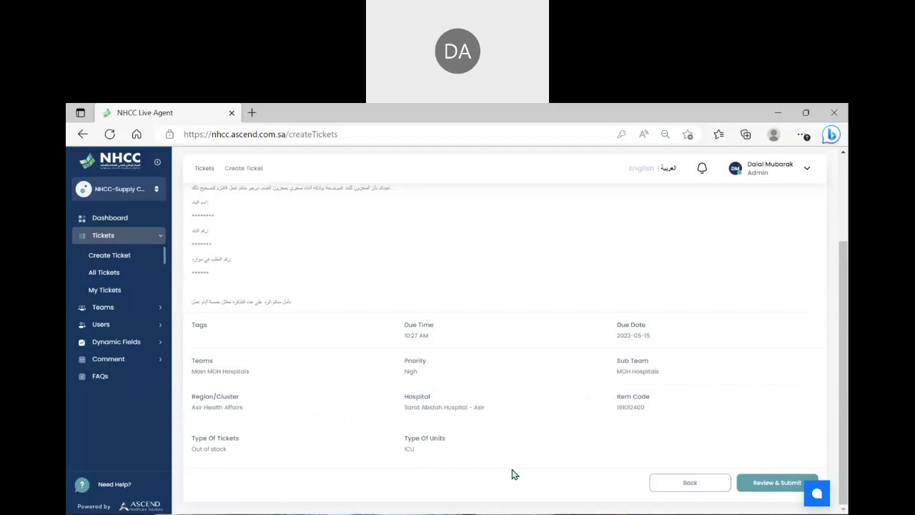
{"action": "left_click", "coordinate": [662, 483]}
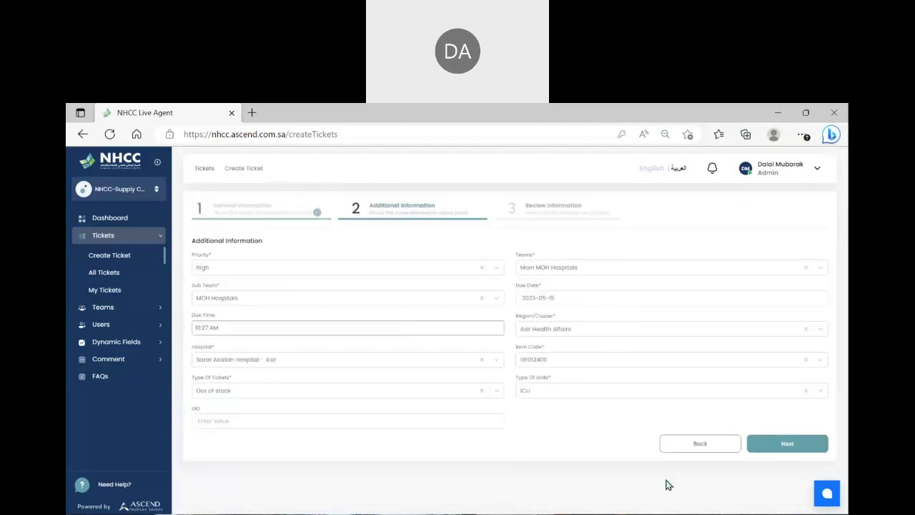
{"action": "left_click", "coordinate": [770, 454]}
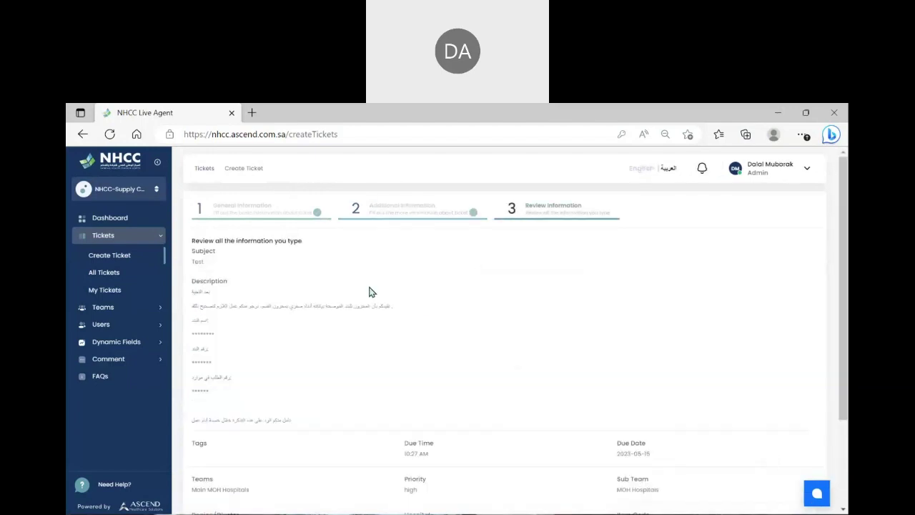
Check the rest of the test ticket's review information and open the list of all tickets
{"action": "scroll", "coordinate": [370, 292], "scroll_direction": "down", "scroll_amount": 3}
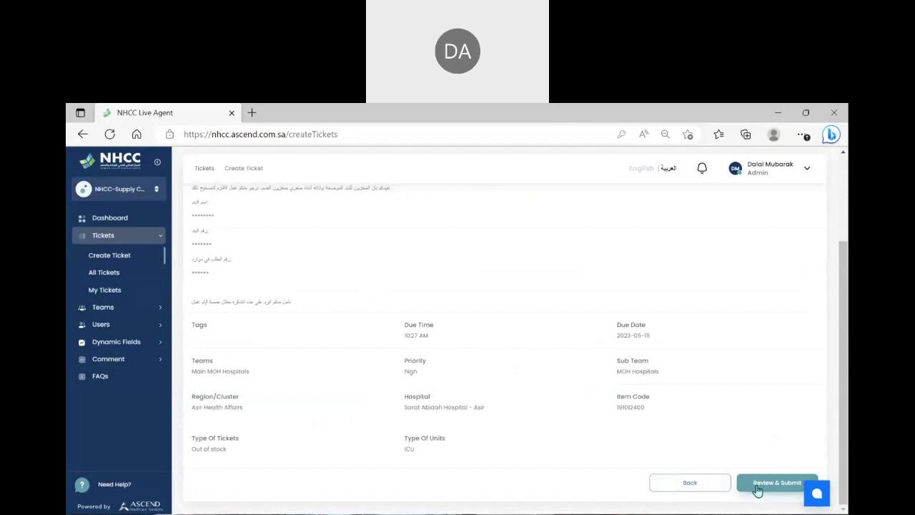
{"action": "scroll", "coordinate": [348, 253], "scroll_direction": "up", "scroll_amount": 3}
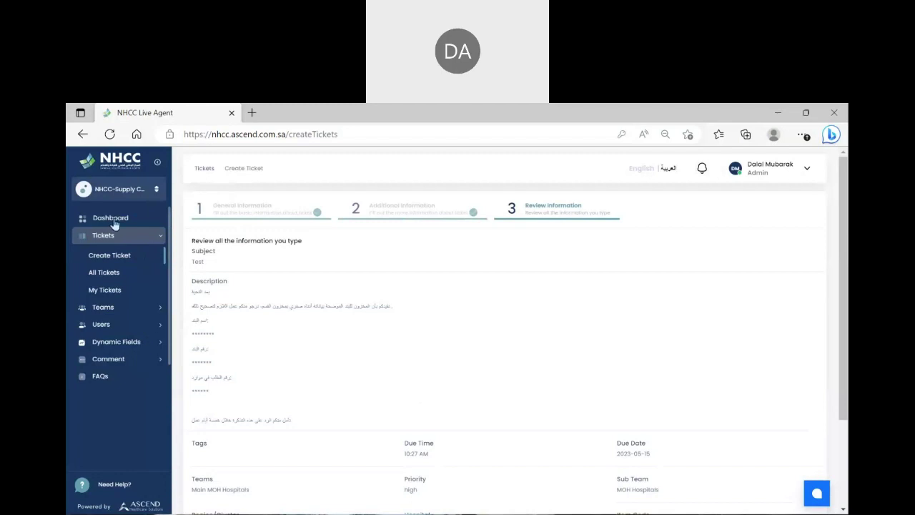
{"action": "left_click", "coordinate": [118, 279]}
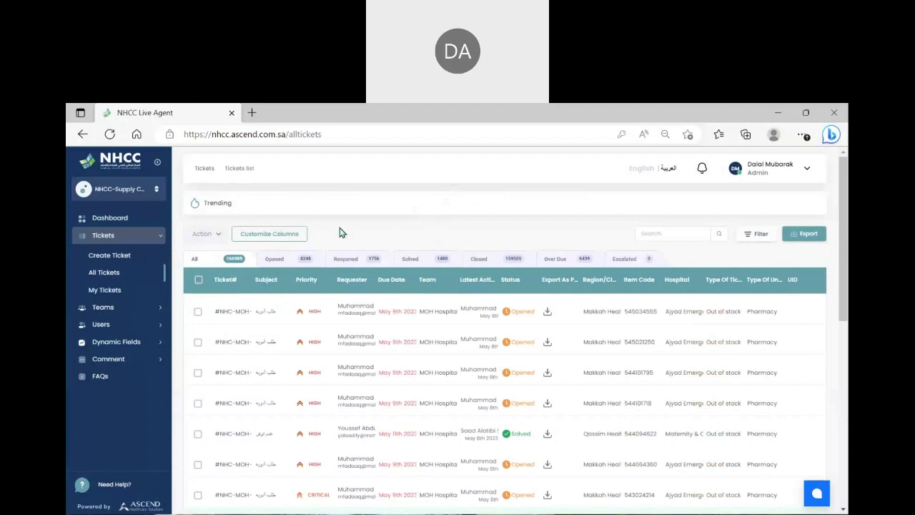
View the column customization options for the ticket list and look over the listed tickets
{"action": "left_click", "coordinate": [269, 244]}
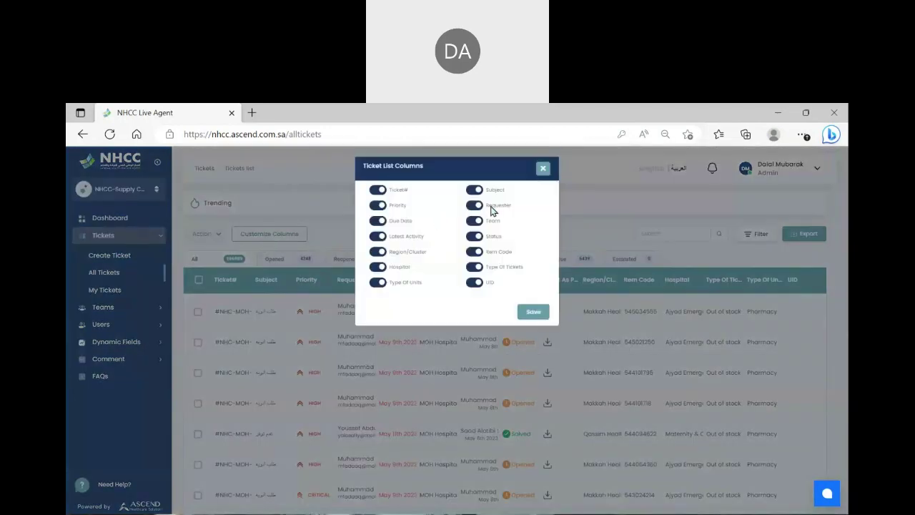
{"action": "left_click", "coordinate": [545, 171]}
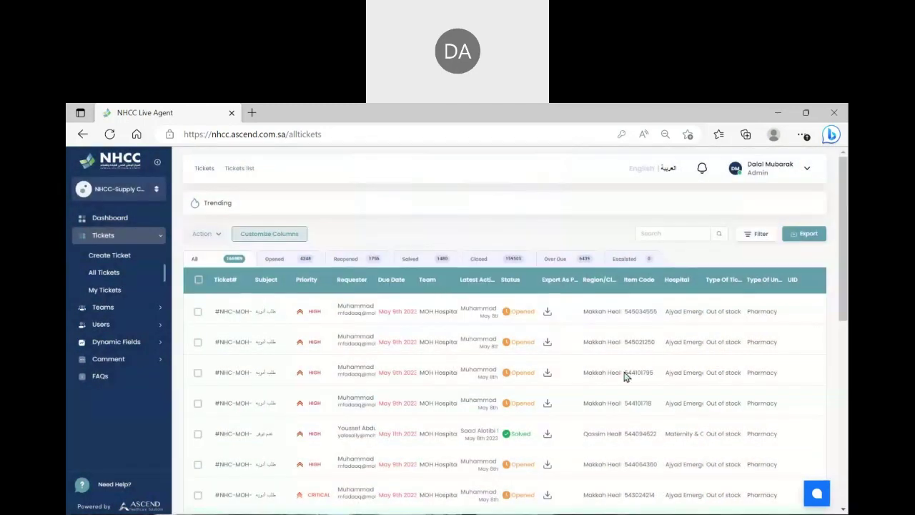
{"action": "scroll", "coordinate": [573, 405], "scroll_direction": "down", "scroll_amount": 1}
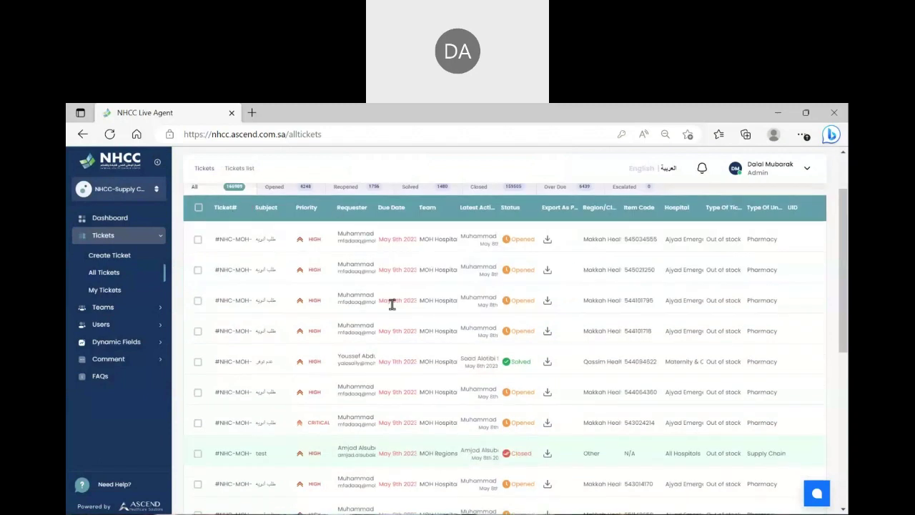
{"action": "scroll", "coordinate": [391, 303], "scroll_direction": "up", "scroll_amount": 1}
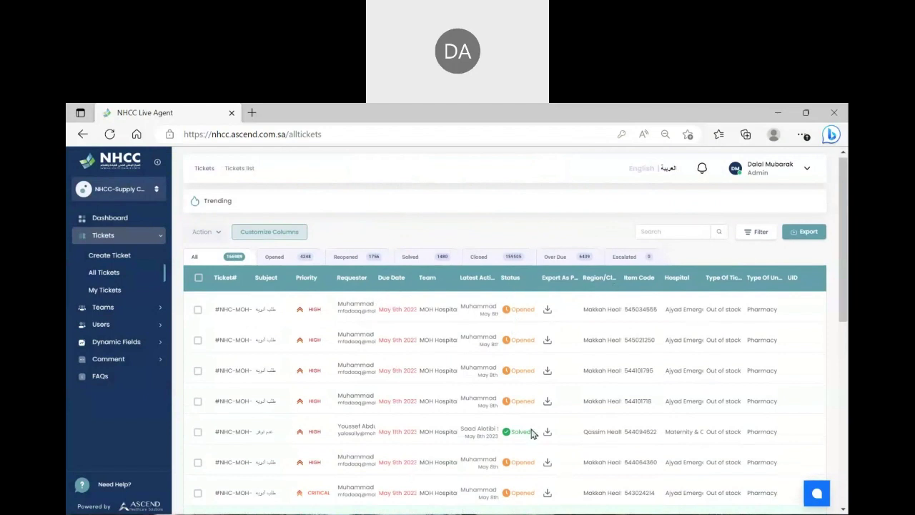
{"action": "left_click", "coordinate": [248, 236]}
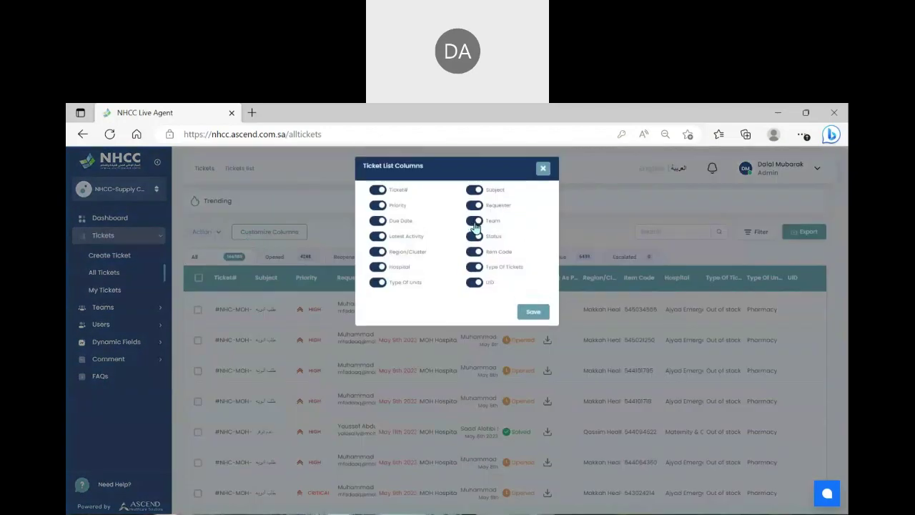
{"action": "left_click", "coordinate": [474, 222]}
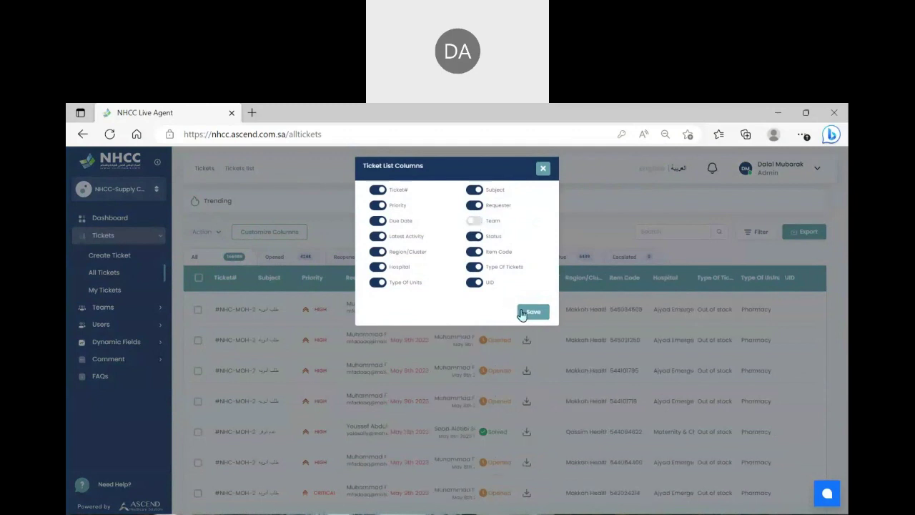
{"action": "left_click", "coordinate": [475, 221]}
{"action": "left_click", "coordinate": [543, 170]}
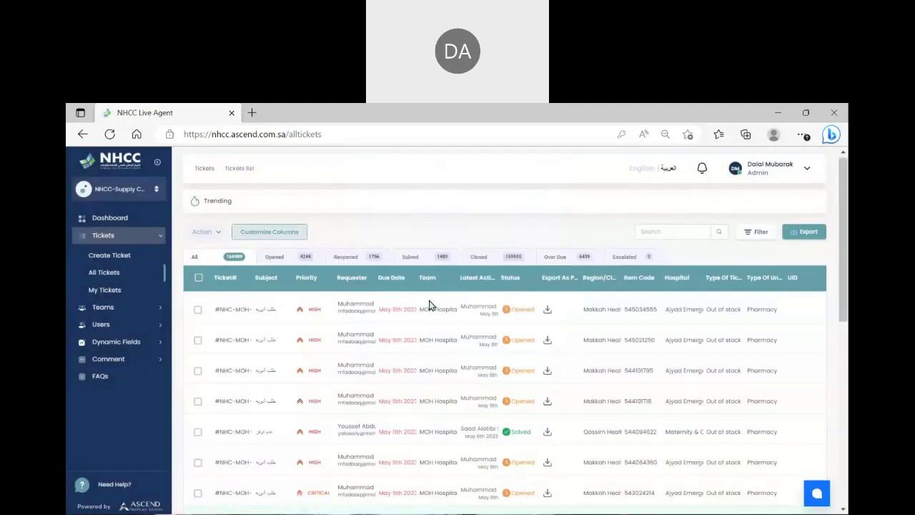
Hide the Team column from the ticket list and save the column preferences
{"action": "left_click", "coordinate": [277, 239]}
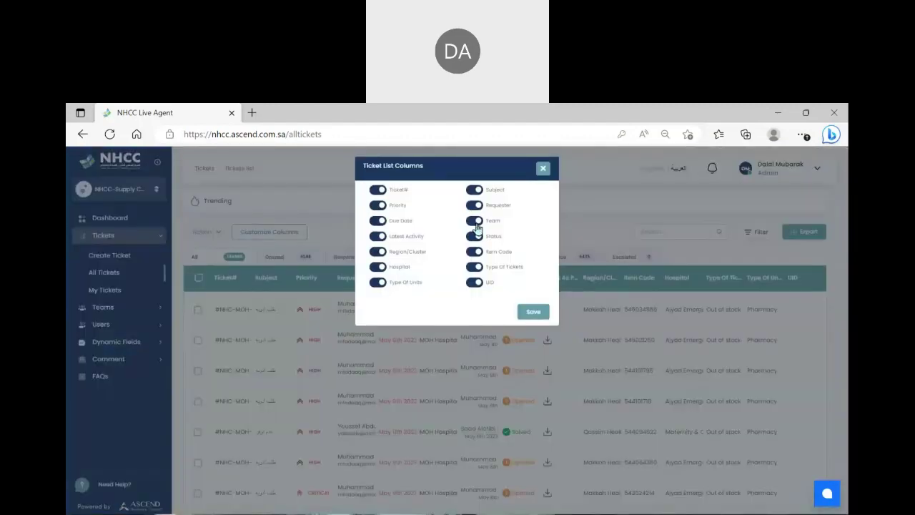
{"action": "left_click", "coordinate": [473, 222]}
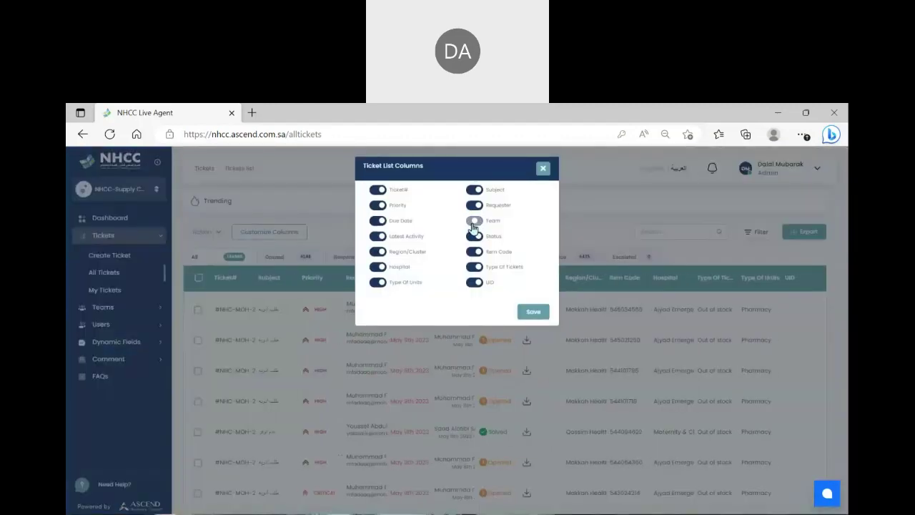
{"action": "left_click", "coordinate": [534, 311]}
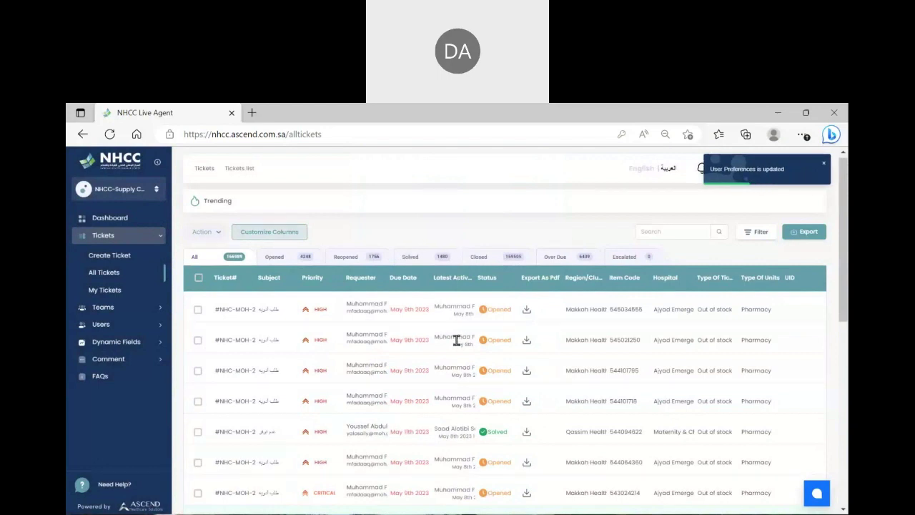
Show the Team column in the ticket list again and save the column preferences
{"action": "left_click", "coordinate": [255, 238]}
{"action": "left_click", "coordinate": [474, 218]}
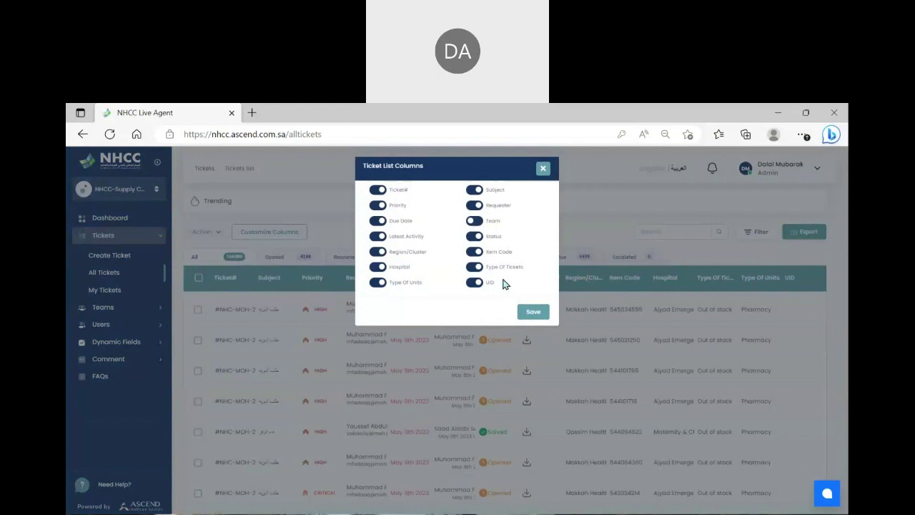
{"action": "left_click", "coordinate": [530, 310]}
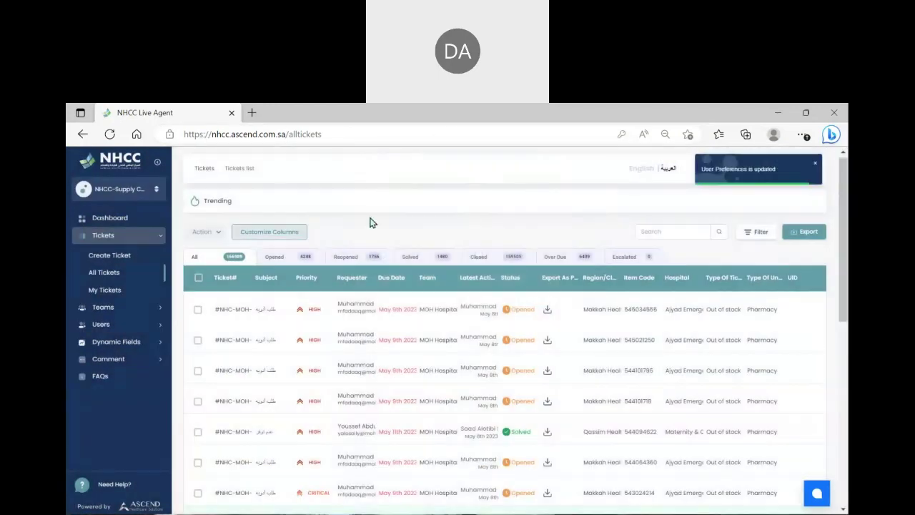
Search the ticket list for ticket NHC-MOH-287929
{"action": "left_click", "coordinate": [673, 231]}
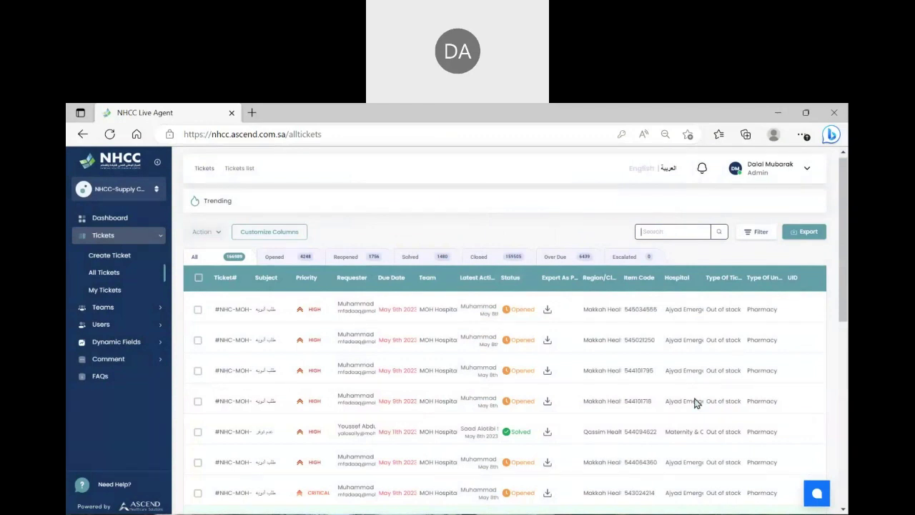
{"action": "type", "text": "NHC-MOH-287828"}
{"action": "key", "text": "Return"}
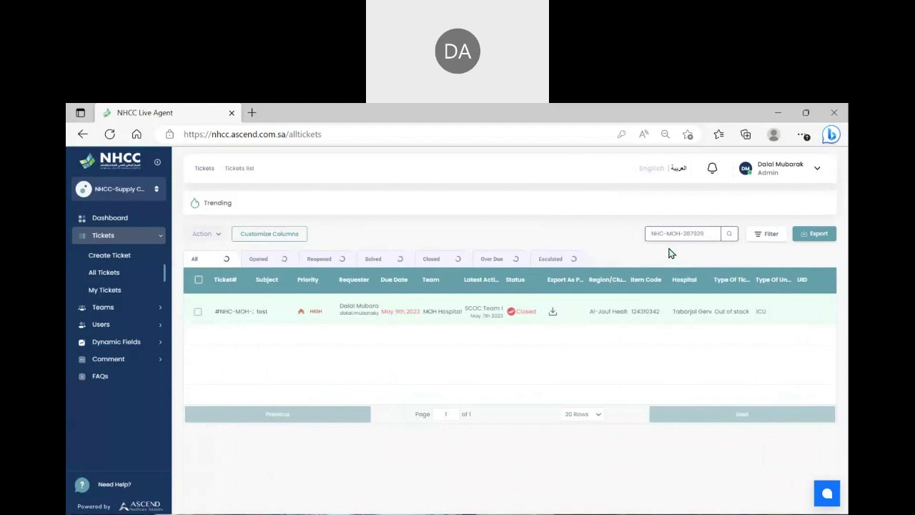
Open the found ticket in a new browser tab and review its details, comments and timeline
{"action": "left_click", "coordinate": [229, 316], "text": "ctrl"}
{"action": "key", "text": "ctrl+Tab"}
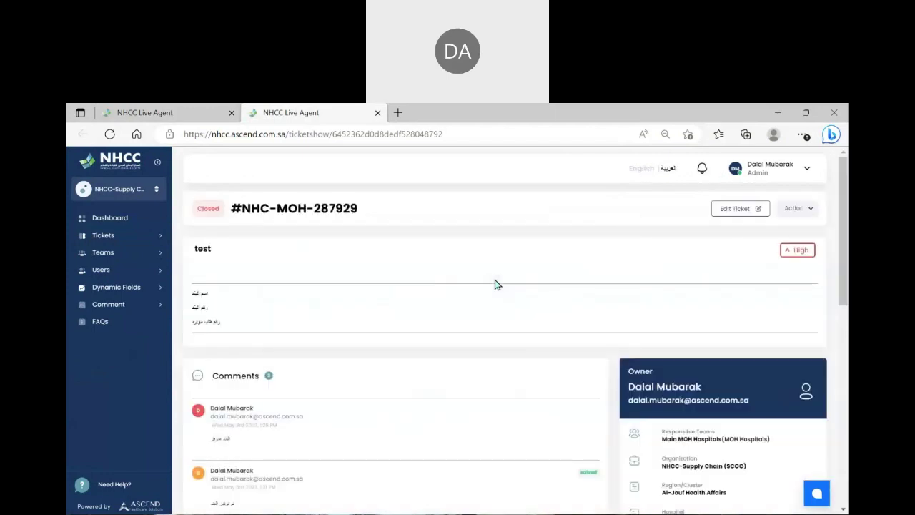
{"action": "scroll", "coordinate": [494, 283], "scroll_direction": "down", "scroll_amount": 3}
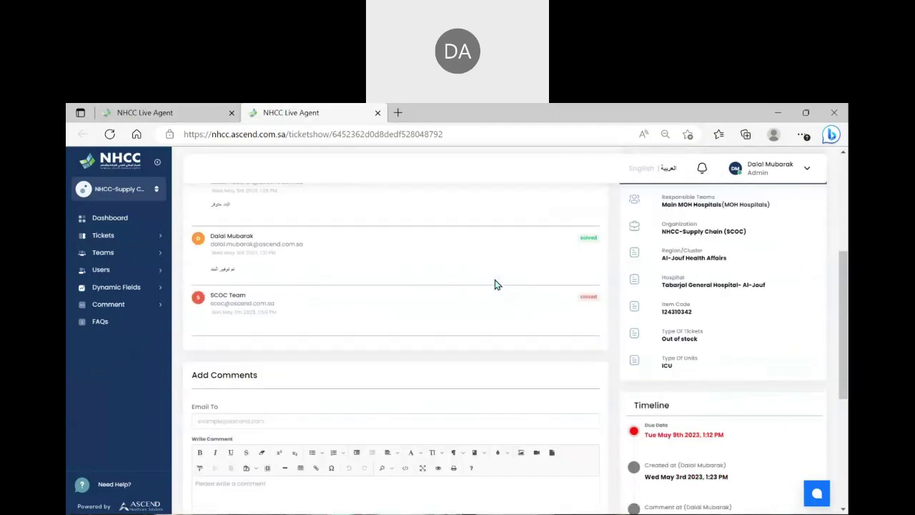
{"action": "scroll", "coordinate": [495, 285], "scroll_direction": "up", "scroll_amount": 3}
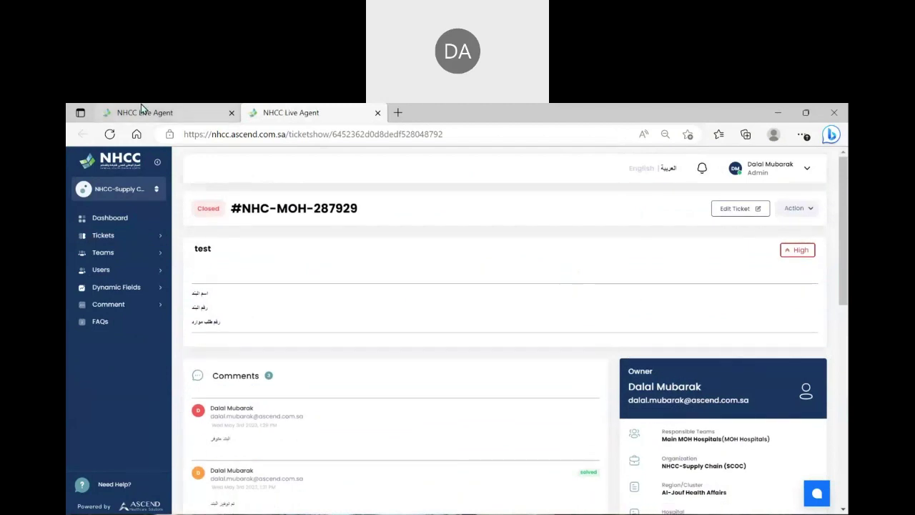
Return to the ticket list and clear the ticket number search
{"action": "left_click", "coordinate": [170, 113]}
{"action": "triple_click", "coordinate": [683, 232]}
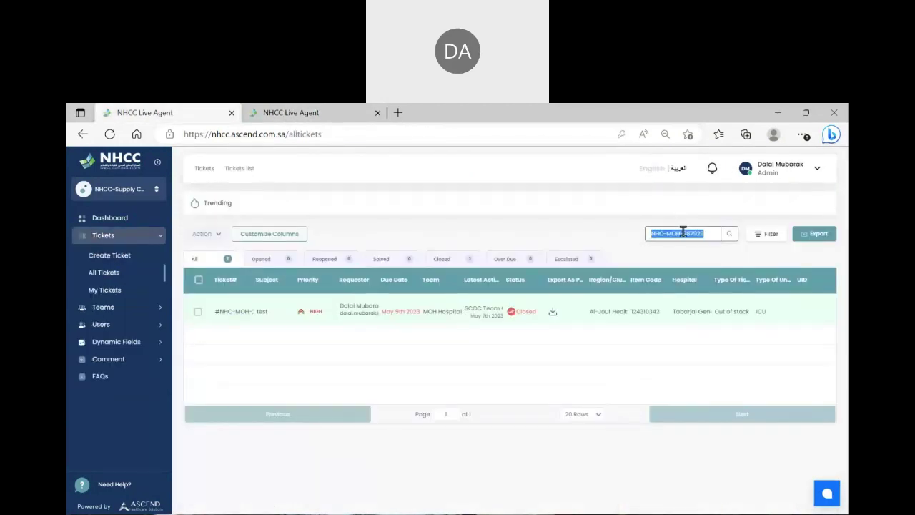
{"action": "key", "text": "BackSpace"}
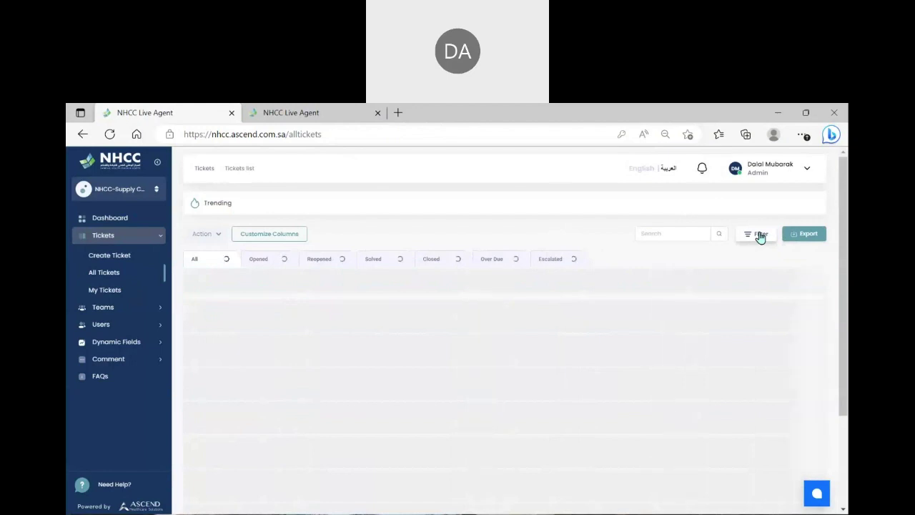
Review the most used and advanced ticket filter criteria, including the Region/Cluster choices, and close the filter without applying it
{"action": "left_click", "coordinate": [759, 235]}
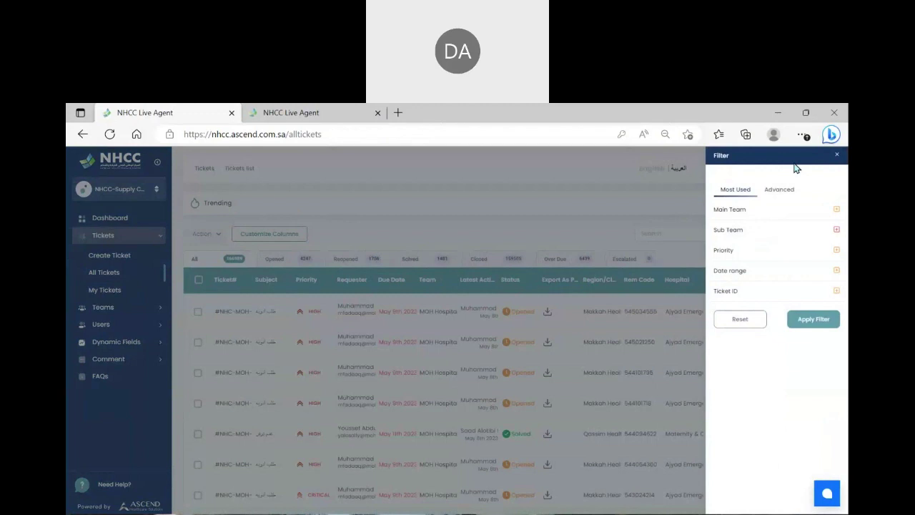
{"action": "left_click", "coordinate": [779, 192]}
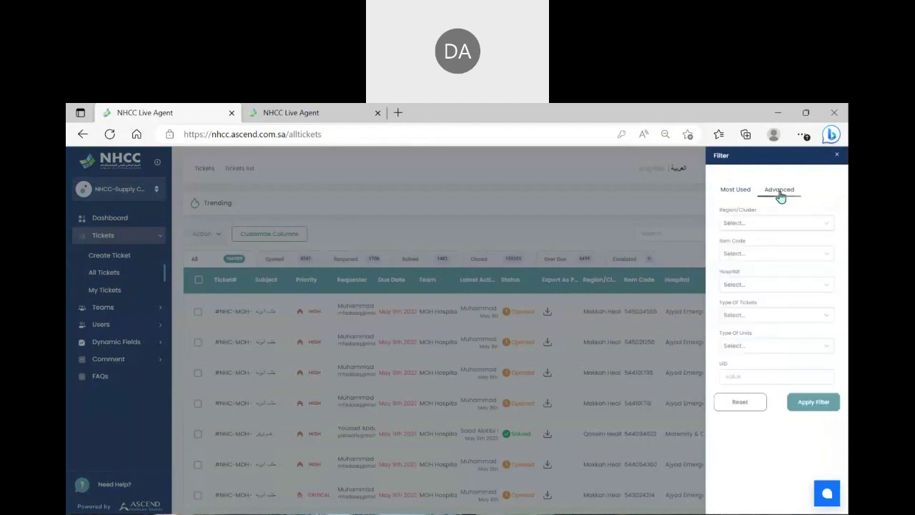
{"action": "left_click", "coordinate": [751, 229]}
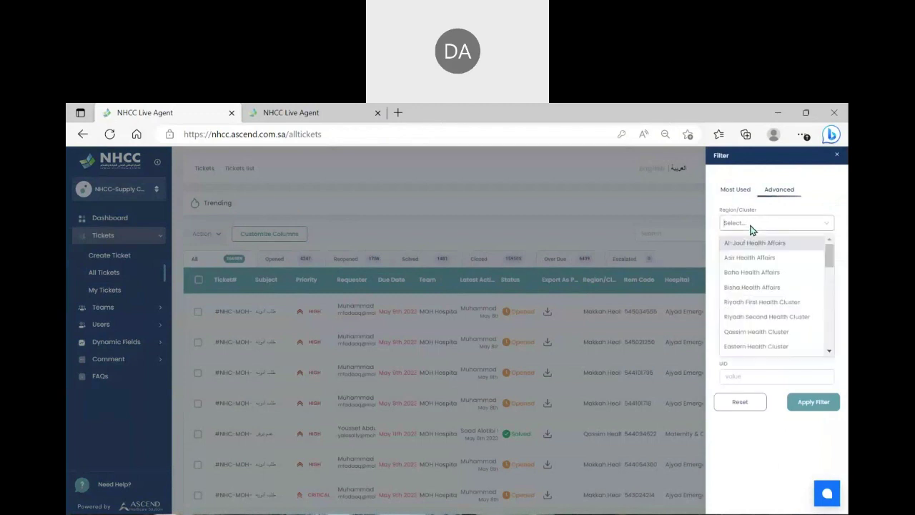
{"action": "left_click", "coordinate": [751, 228]}
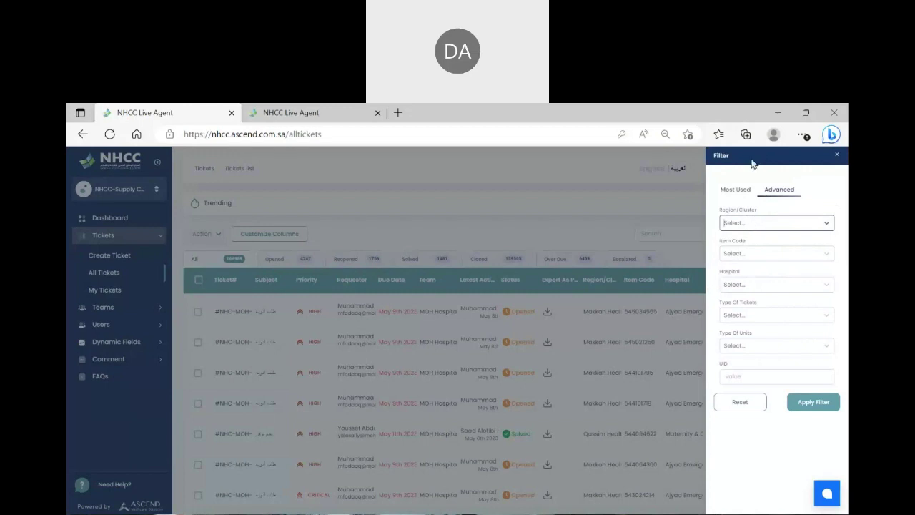
{"action": "left_click", "coordinate": [738, 198]}
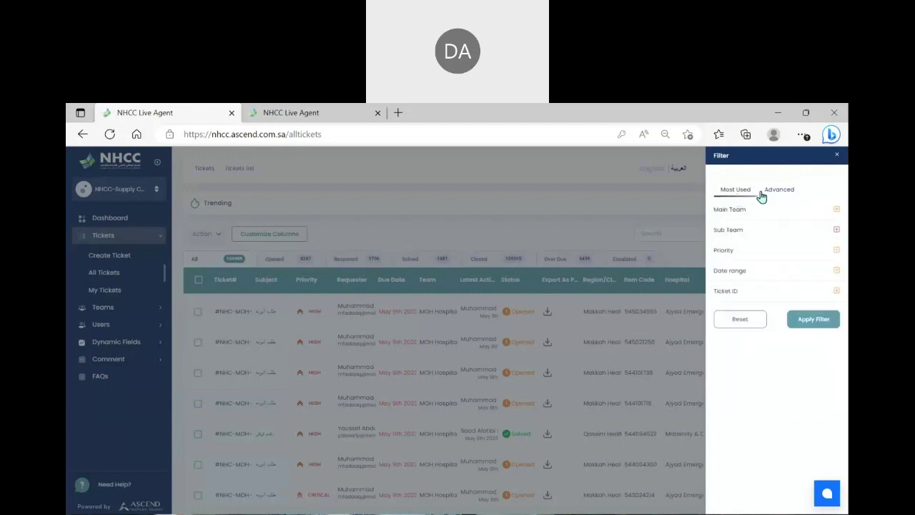
{"action": "left_click", "coordinate": [653, 251]}
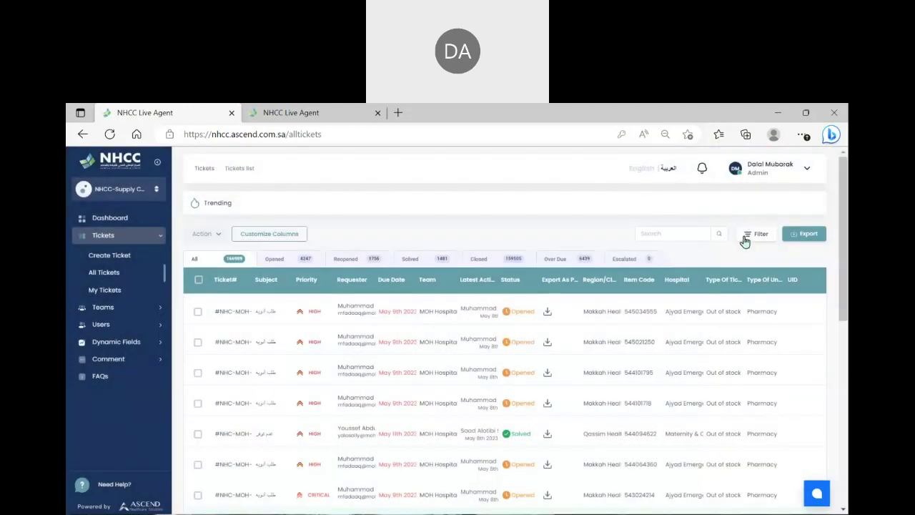
Filter the tickets by the main team Main MOH Hospitals and look through the filtered list
{"action": "left_click", "coordinate": [745, 241]}
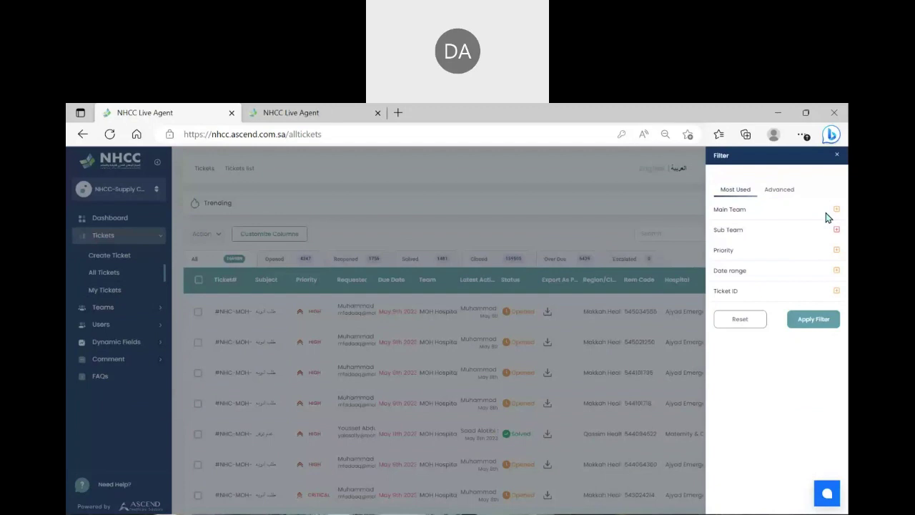
{"action": "left_click", "coordinate": [836, 209]}
{"action": "left_click", "coordinate": [799, 227]}
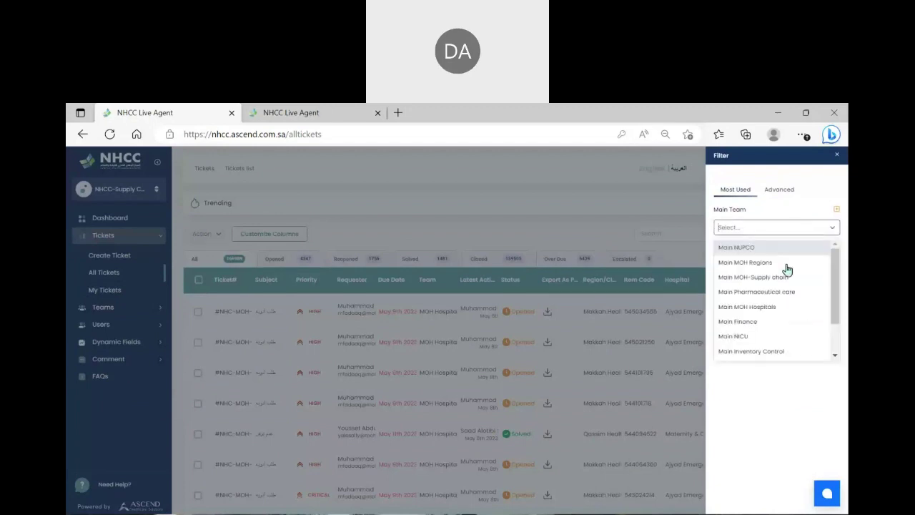
{"action": "left_click", "coordinate": [784, 309]}
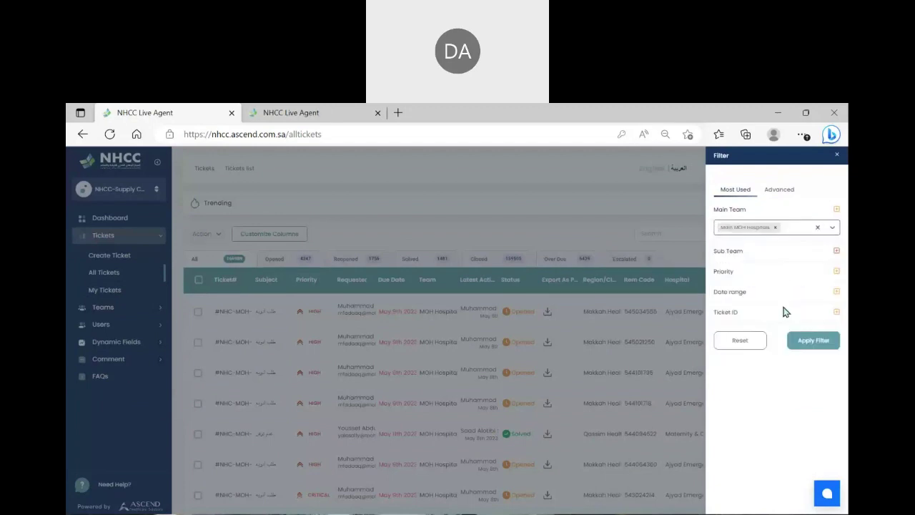
{"action": "left_click", "coordinate": [811, 341]}
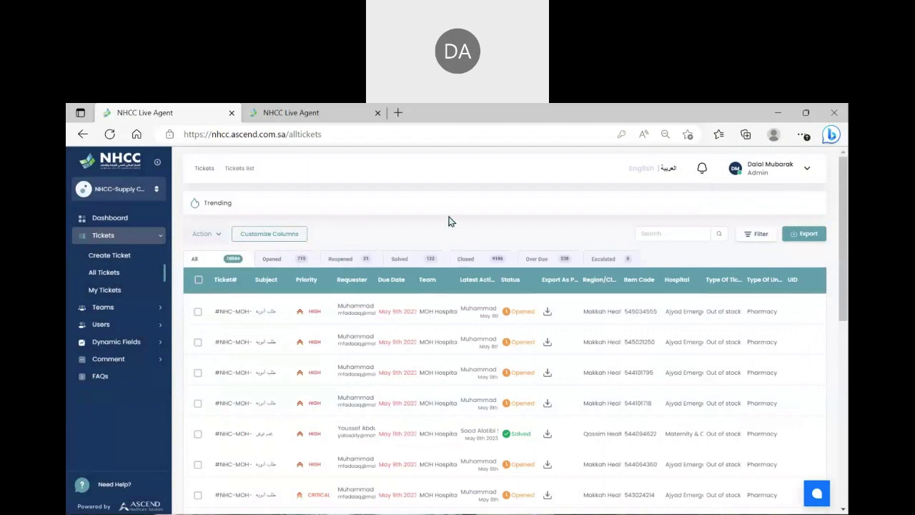
{"action": "scroll", "coordinate": [436, 327], "scroll_direction": "down", "scroll_amount": 10}
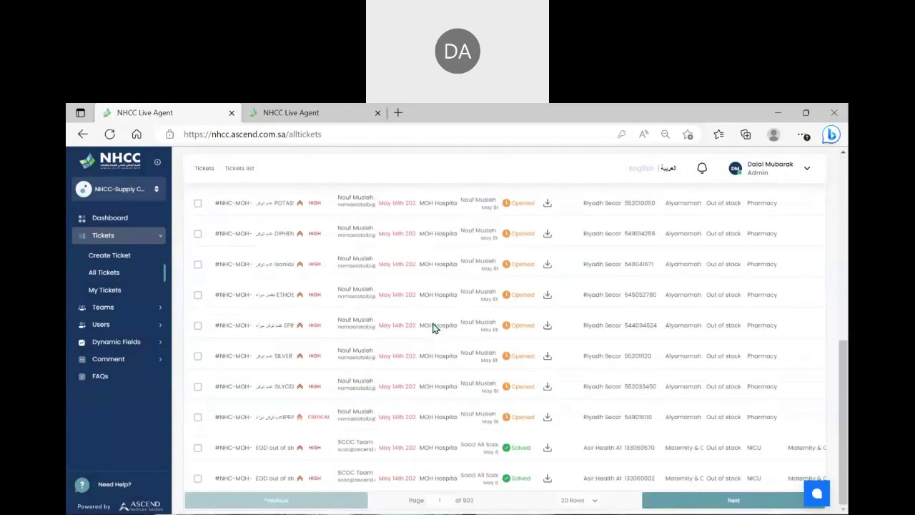
{"action": "scroll", "coordinate": [435, 328], "scroll_direction": "up", "scroll_amount": 10}
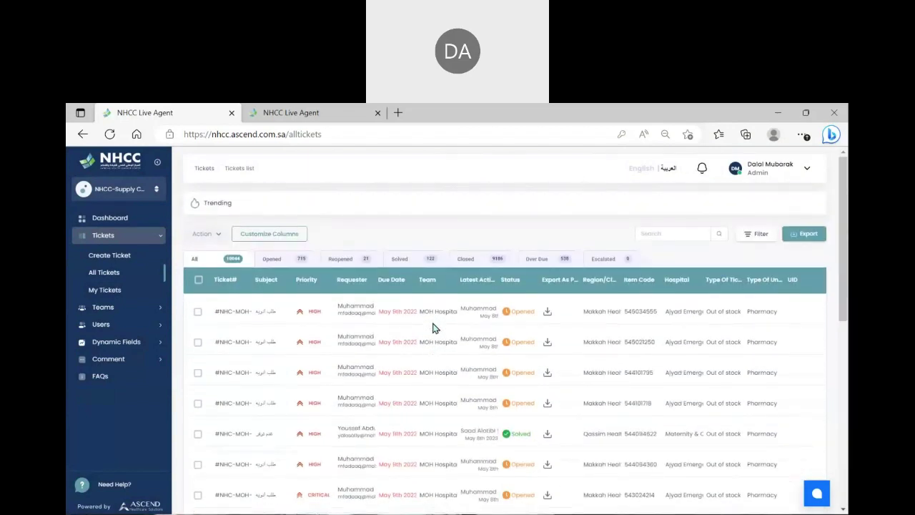
{"action": "scroll", "coordinate": [435, 327], "scroll_direction": "down", "scroll_amount": 1}
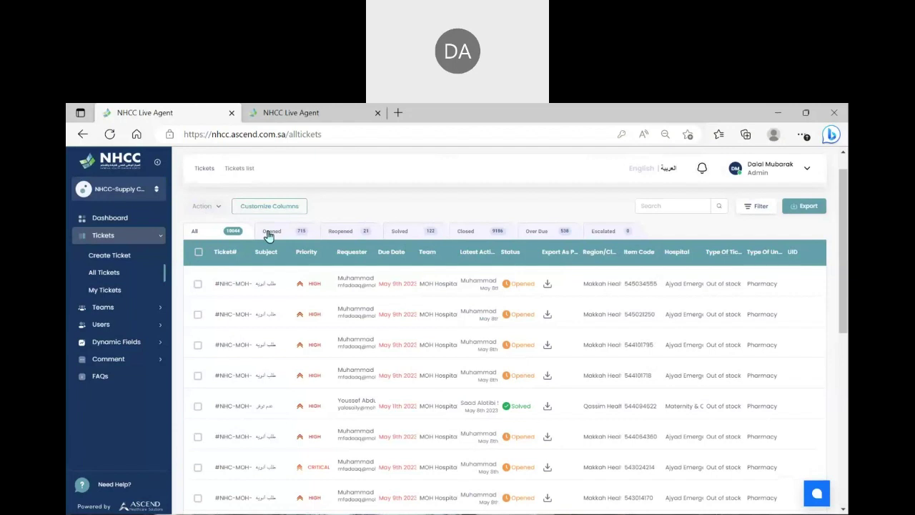
View the reopened, solved and closed tickets in turn, and return to the list of all tickets
{"action": "left_click", "coordinate": [344, 233]}
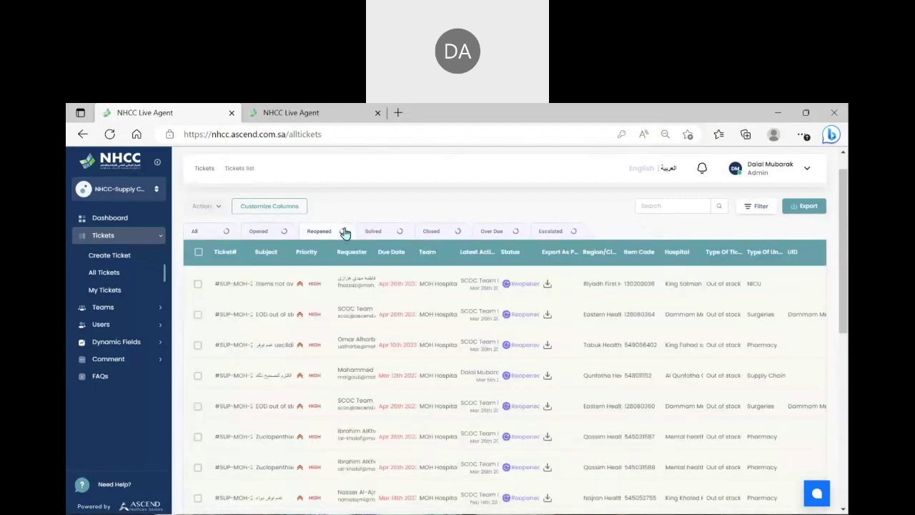
{"action": "left_click", "coordinate": [384, 231]}
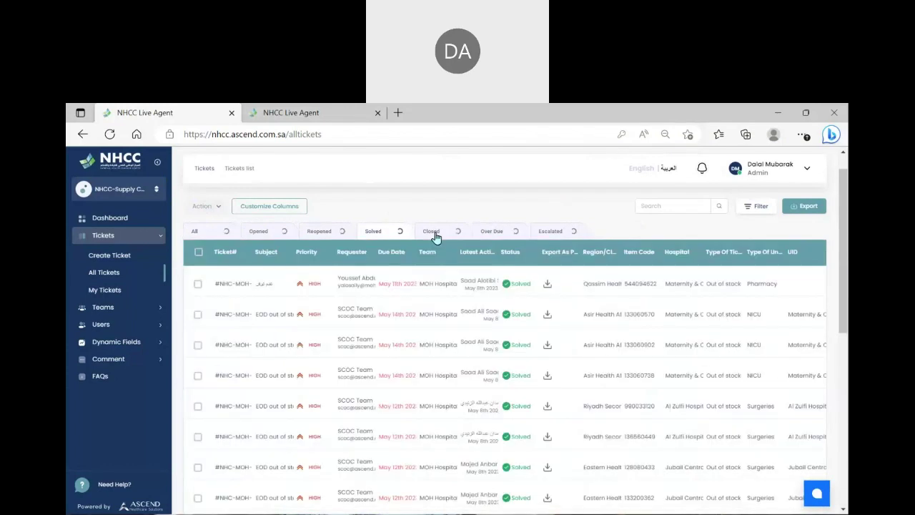
{"action": "left_click", "coordinate": [433, 232]}
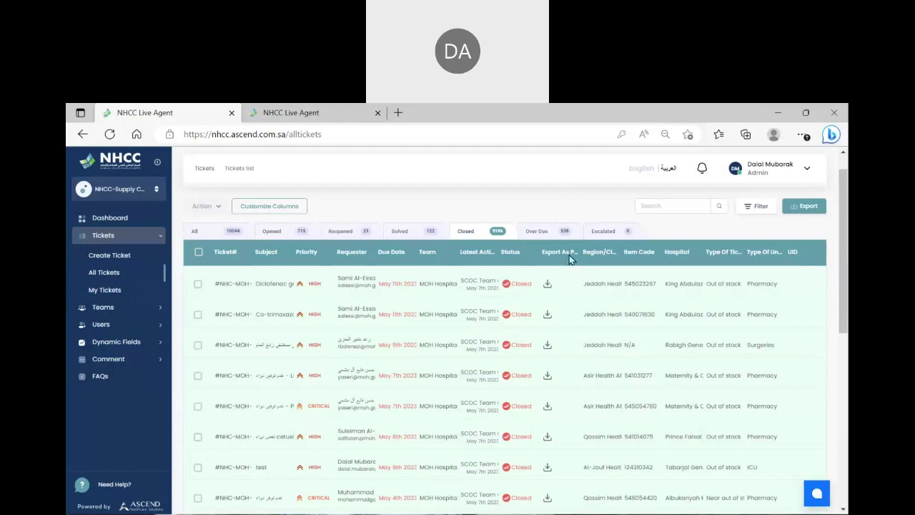
{"action": "left_click", "coordinate": [235, 237]}
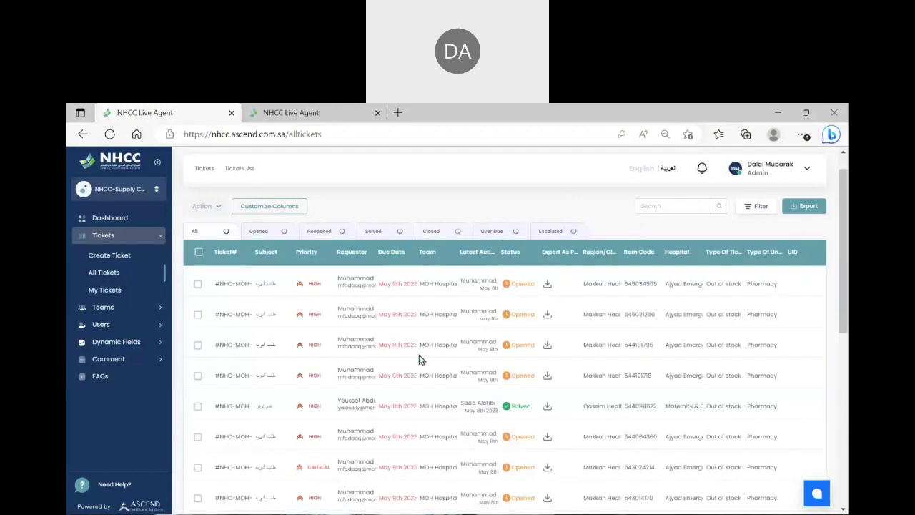
Look through the full ticket list down to its end and go to the next page of results
{"action": "scroll", "coordinate": [419, 356], "scroll_direction": "down", "scroll_amount": 2}
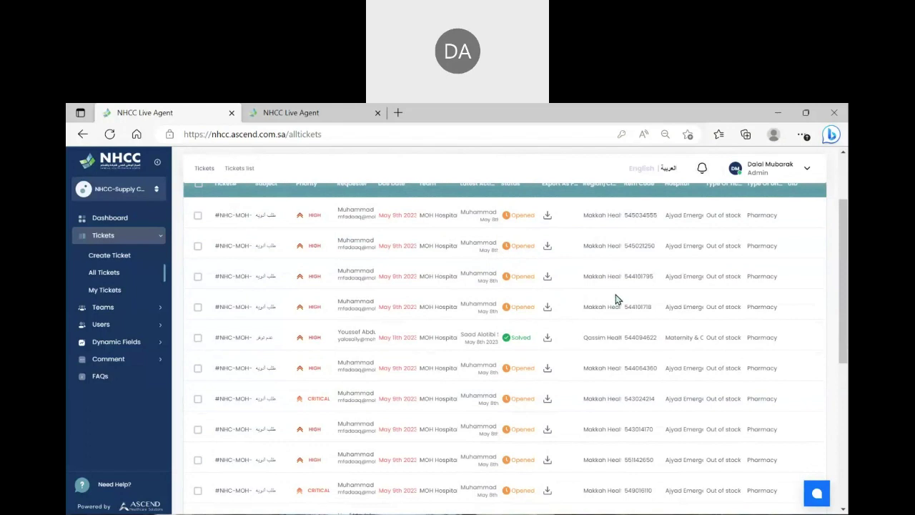
{"action": "scroll", "coordinate": [616, 299], "scroll_direction": "down", "scroll_amount": 10}
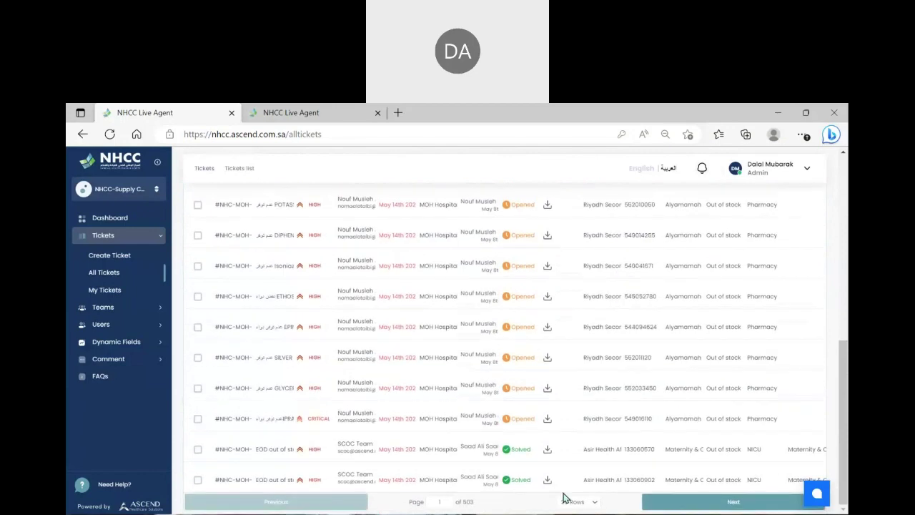
{"action": "left_click", "coordinate": [696, 504]}
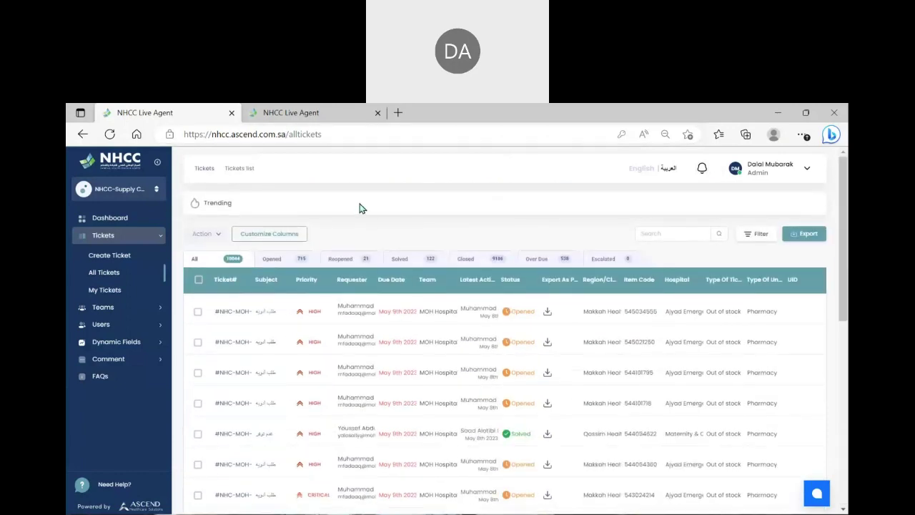
Switch to the closed test ticket and check its status and the actions available for it, without applying any
{"action": "left_click", "coordinate": [275, 118]}
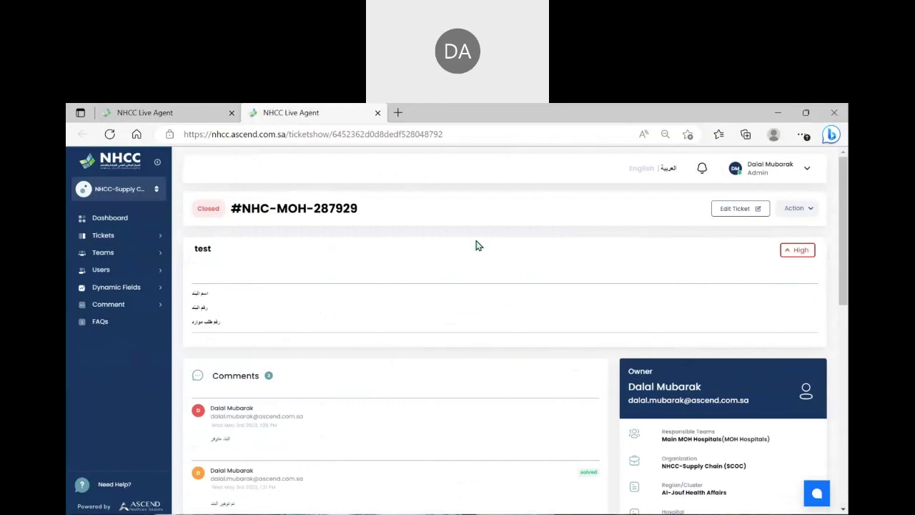
{"action": "double_click", "coordinate": [204, 209]}
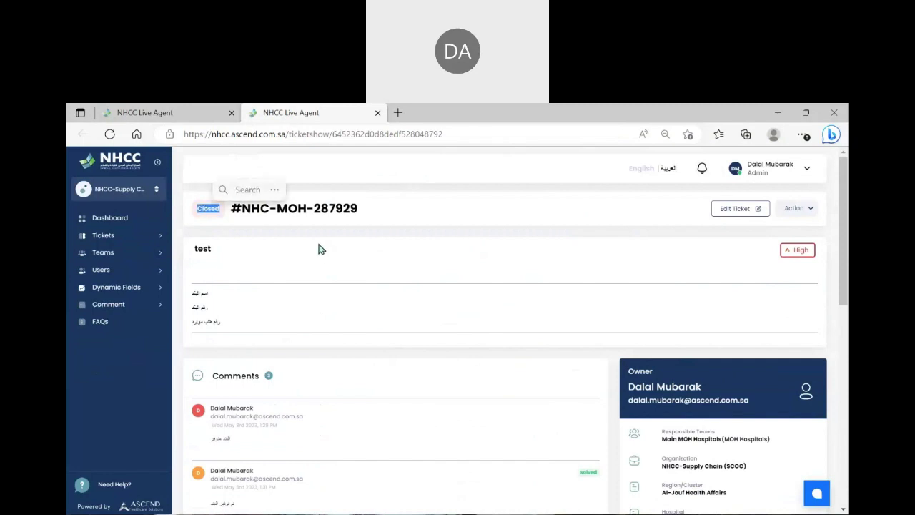
{"action": "left_click", "coordinate": [320, 249]}
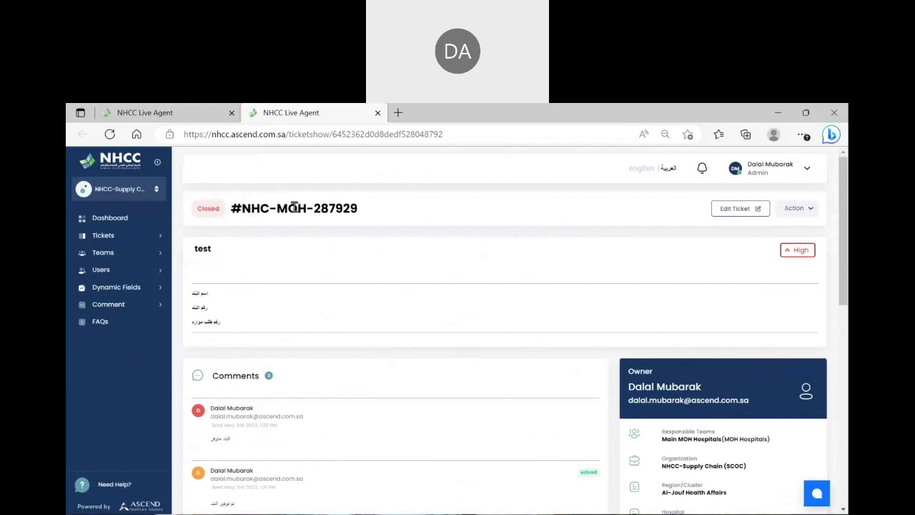
{"action": "left_click", "coordinate": [792, 211]}
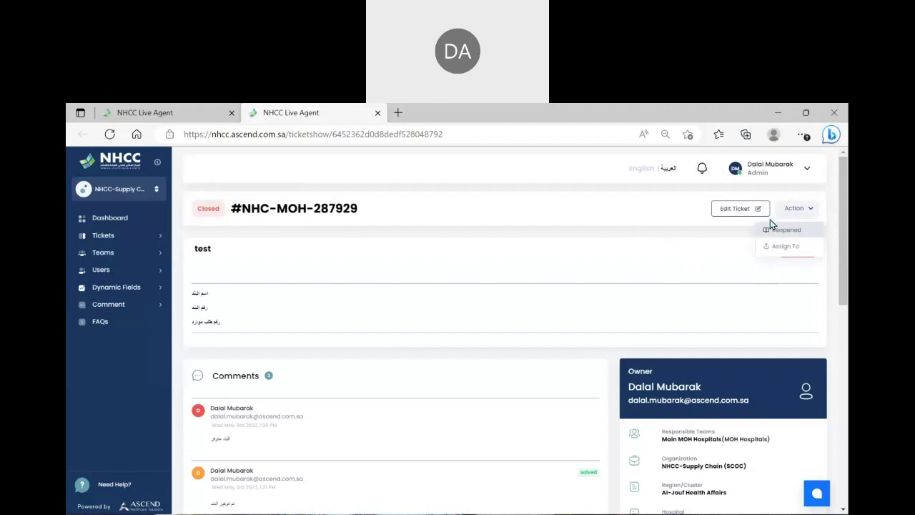
{"action": "left_click", "coordinate": [604, 253]}
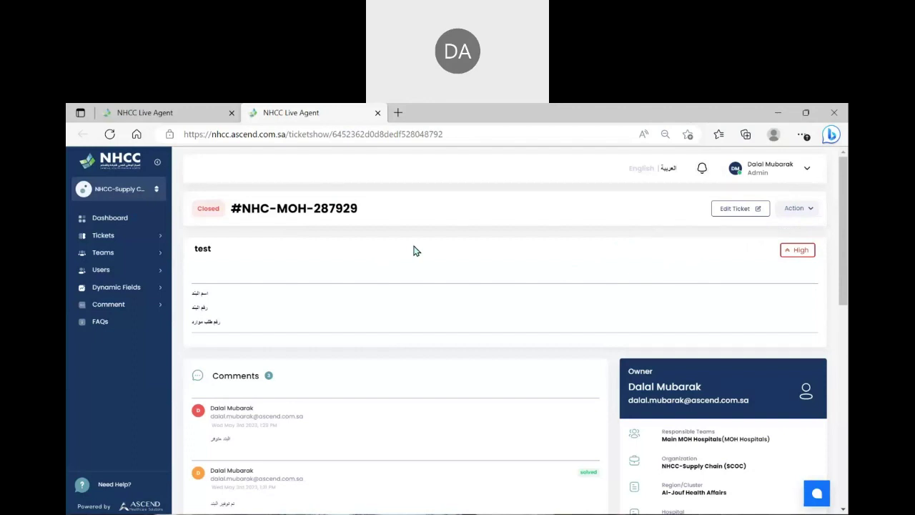
Examine the ticket's comments and the form for adding a comment with an attachment, leaving it empty
{"action": "scroll", "coordinate": [413, 250], "scroll_direction": "down", "scroll_amount": 3}
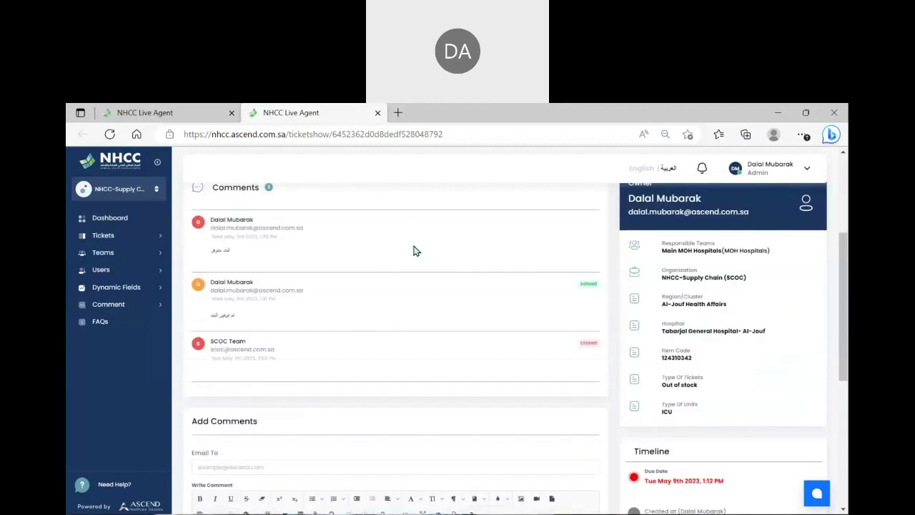
{"action": "scroll", "coordinate": [459, 331], "scroll_direction": "down", "scroll_amount": 2}
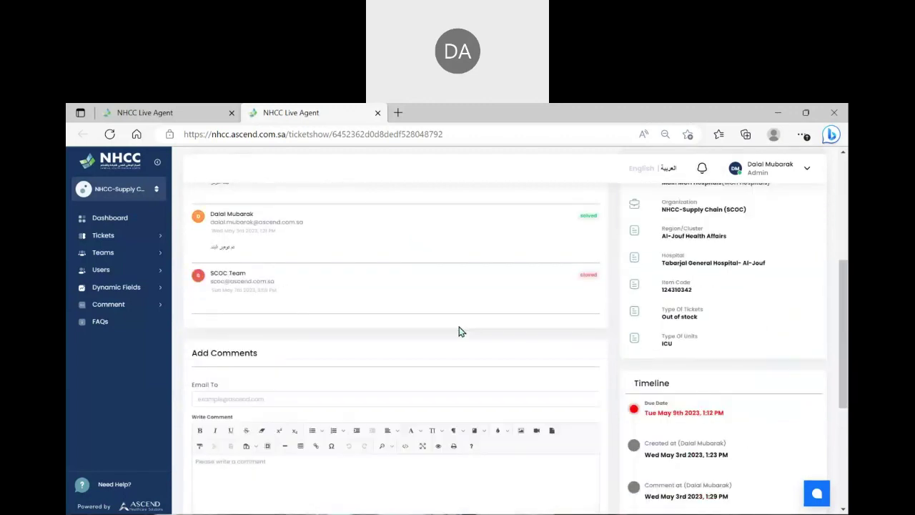
{"action": "left_click", "coordinate": [311, 459]}
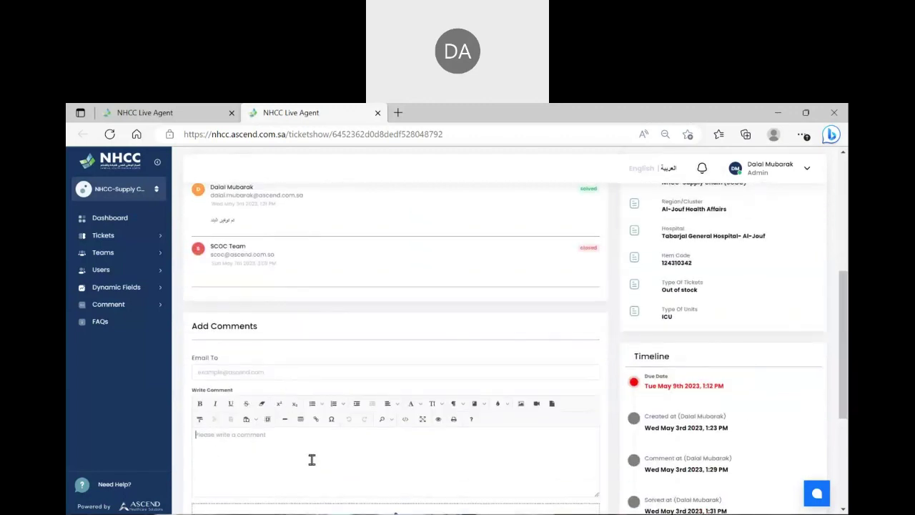
{"action": "scroll", "coordinate": [311, 459], "scroll_direction": "down", "scroll_amount": 2}
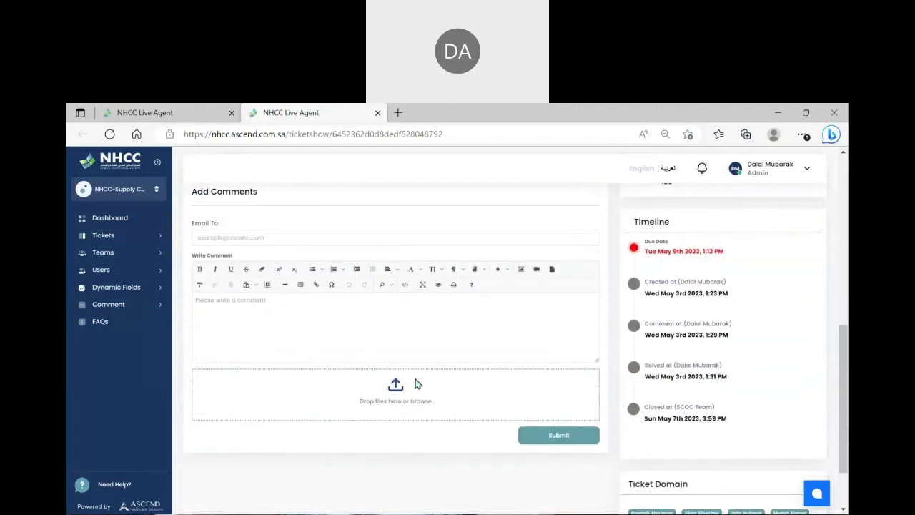
{"action": "scroll", "coordinate": [538, 379], "scroll_direction": "up", "scroll_amount": 5}
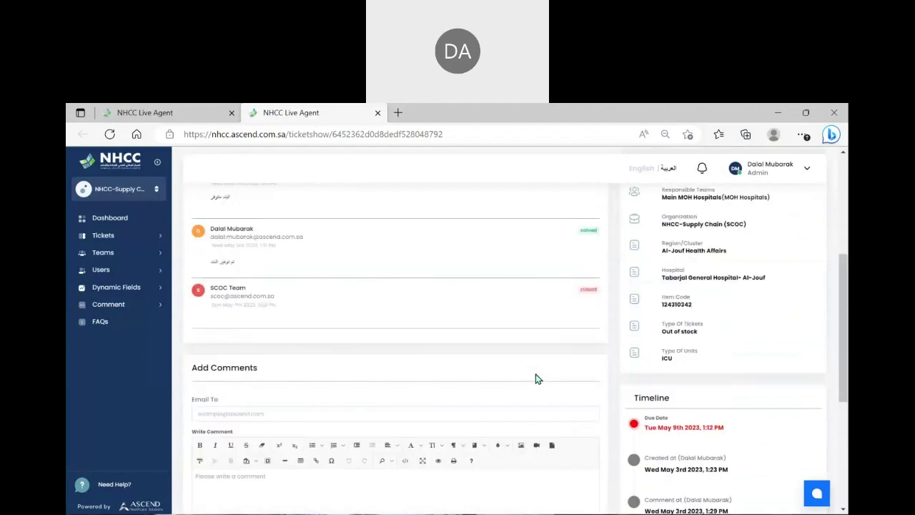
{"action": "scroll", "coordinate": [539, 379], "scroll_direction": "up", "scroll_amount": 1}
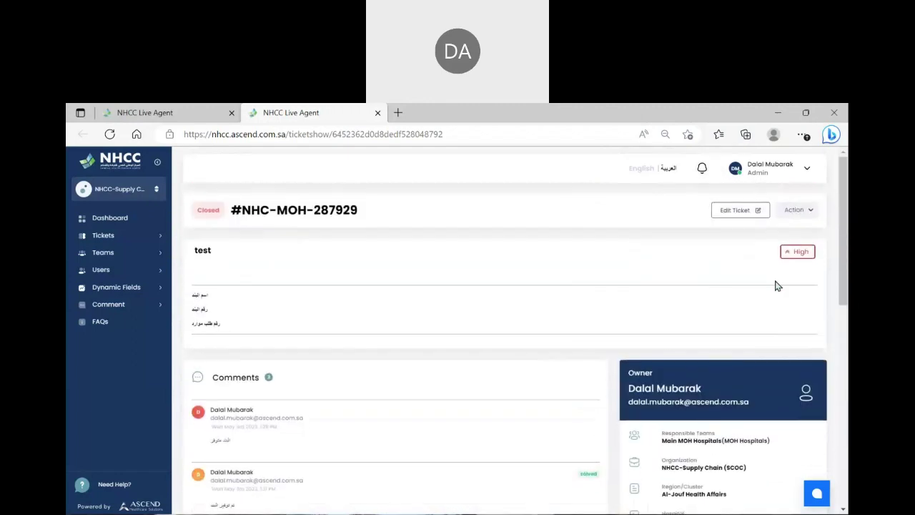
Recheck the closed ticket's available actions, and point out its subject and priority
{"action": "left_click", "coordinate": [810, 210]}
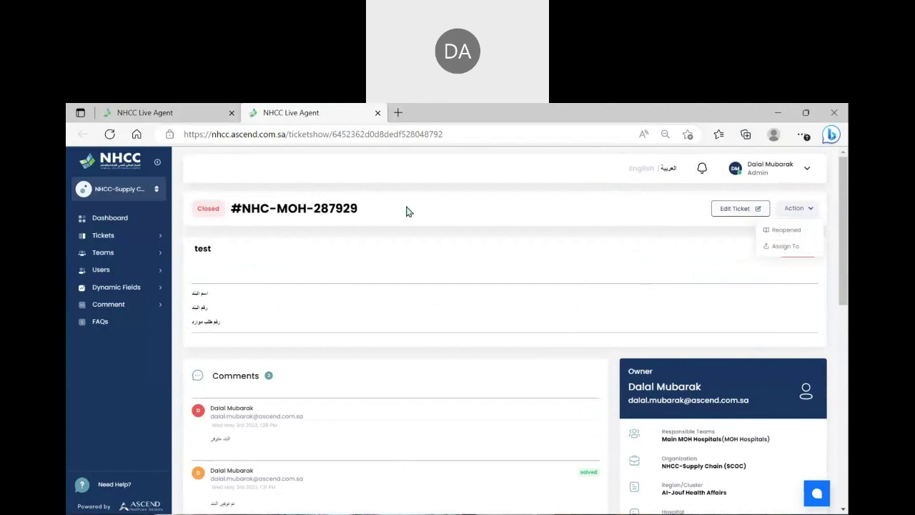
{"action": "left_click", "coordinate": [480, 306]}
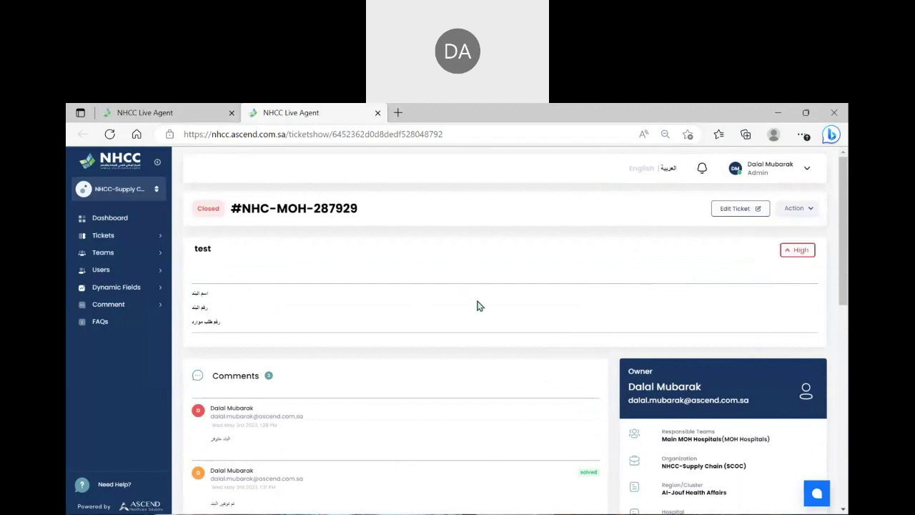
{"action": "double_click", "coordinate": [200, 249]}
{"action": "left_click", "coordinate": [799, 247]}
{"action": "double_click", "coordinate": [799, 246]}
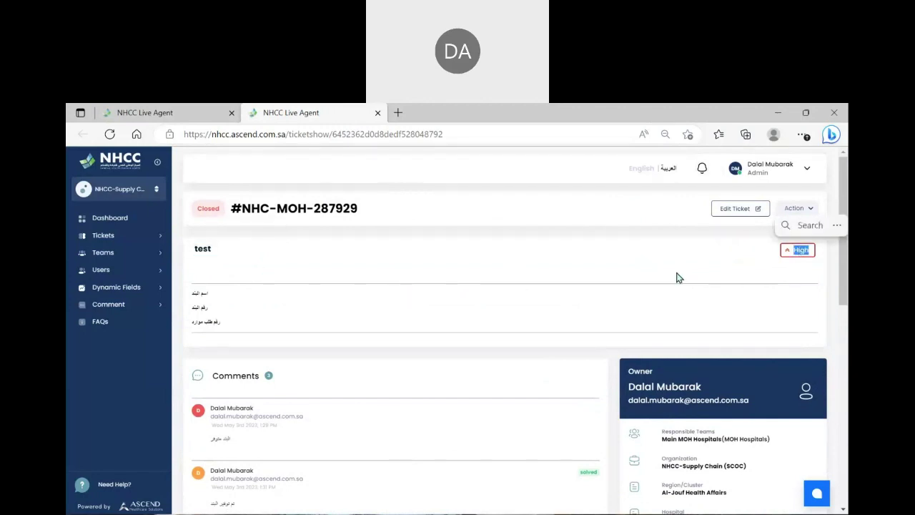
{"action": "left_click", "coordinate": [307, 305]}
Examine the ticket's description, comments, owner and hospital details, comment form and timeline
{"action": "scroll", "coordinate": [308, 305], "scroll_direction": "down", "scroll_amount": 1}
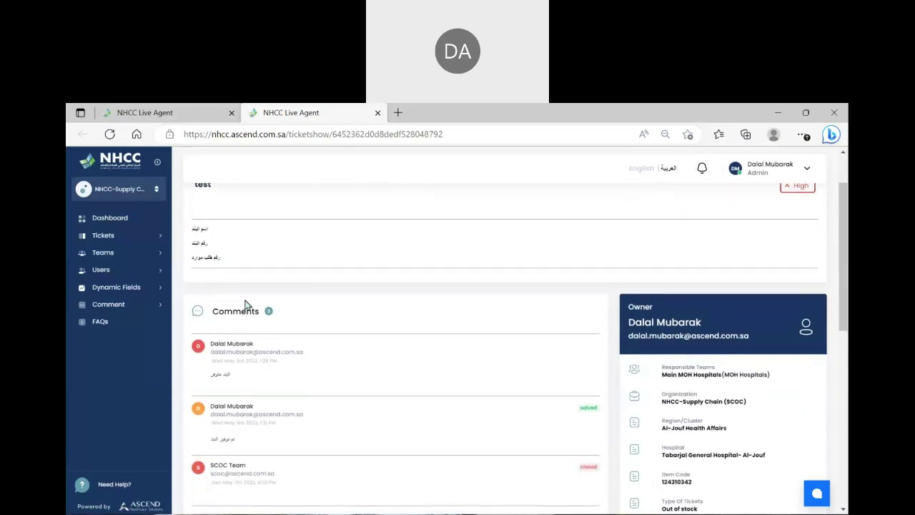
{"action": "scroll", "coordinate": [309, 376], "scroll_direction": "down", "scroll_amount": 1}
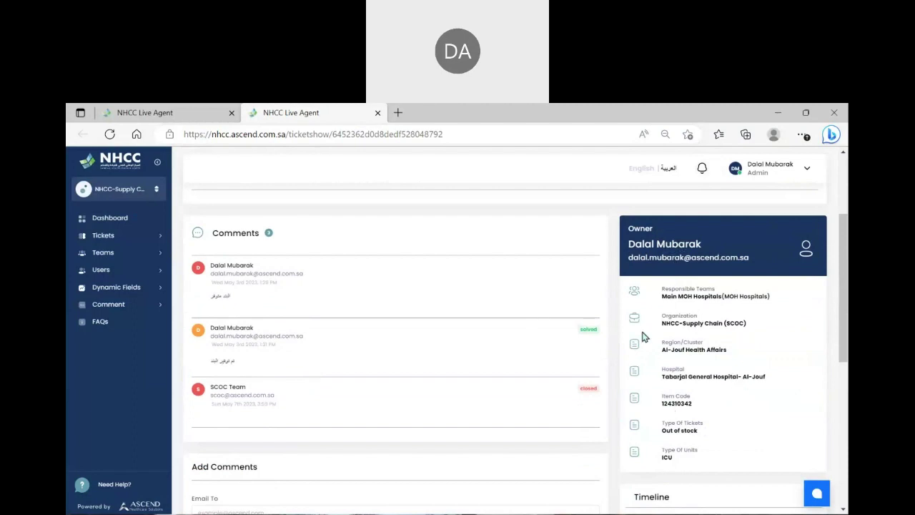
{"action": "scroll", "coordinate": [762, 348], "scroll_direction": "down", "scroll_amount": 2}
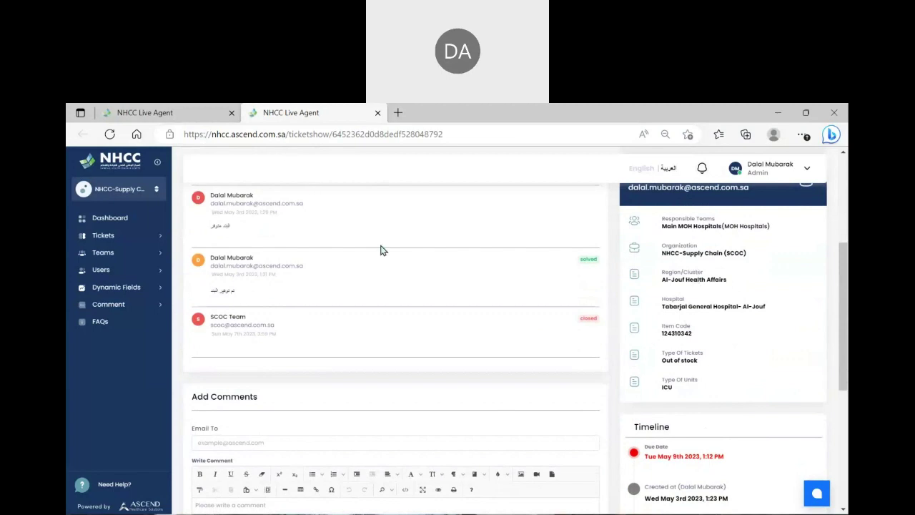
{"action": "scroll", "coordinate": [380, 249], "scroll_direction": "up", "scroll_amount": 1}
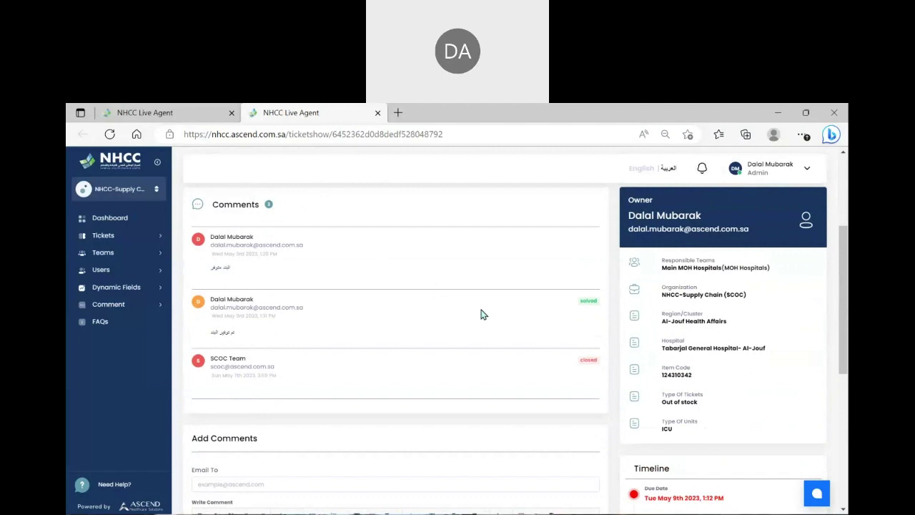
{"action": "scroll", "coordinate": [401, 311], "scroll_direction": "down", "scroll_amount": 3}
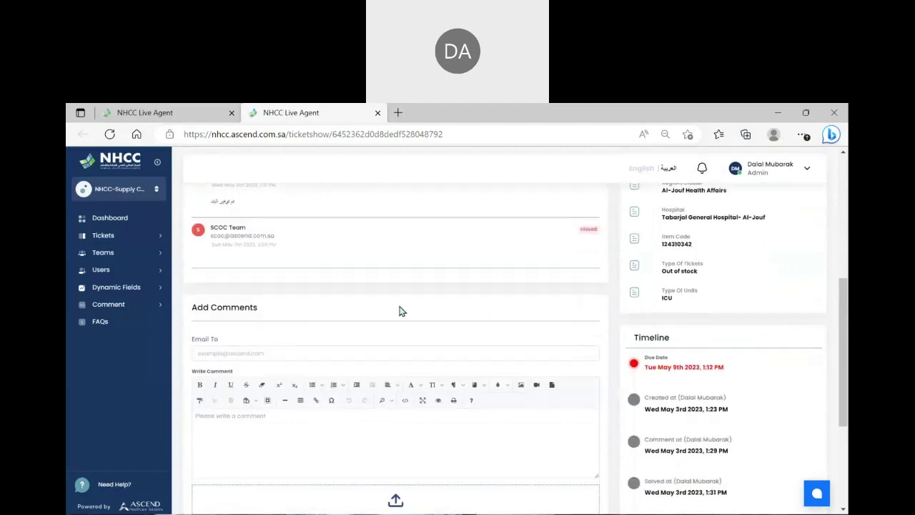
{"action": "scroll", "coordinate": [533, 280], "scroll_direction": "down", "scroll_amount": 4}
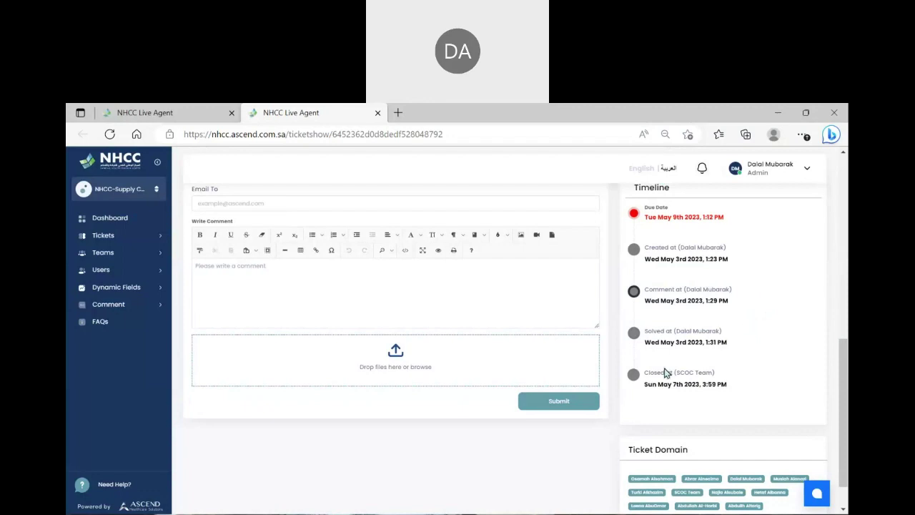
{"action": "scroll", "coordinate": [373, 364], "scroll_direction": "up", "scroll_amount": 1}
{"action": "scroll", "coordinate": [372, 364], "scroll_direction": "up", "scroll_amount": 3}
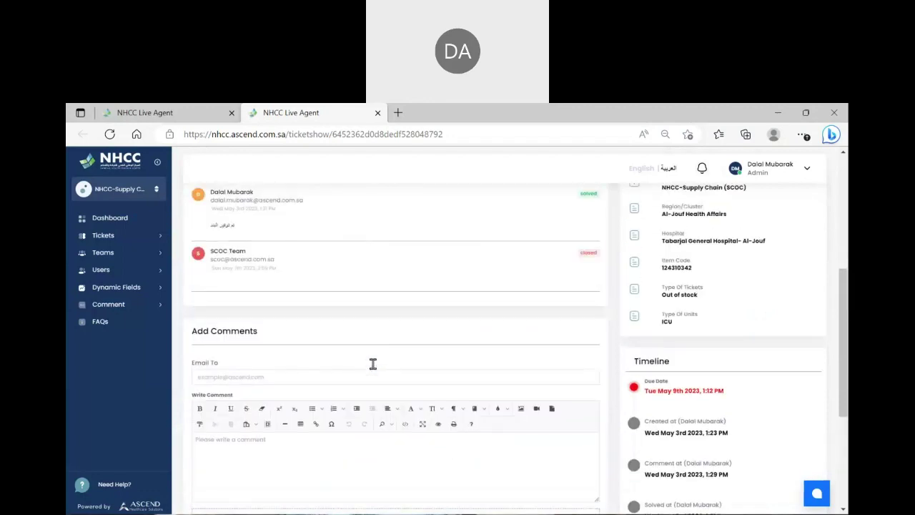
{"action": "scroll", "coordinate": [373, 365], "scroll_direction": "up", "scroll_amount": 5}
Return to the ticket list, open the first ticket, and look over its details
{"action": "left_click", "coordinate": [188, 106]}
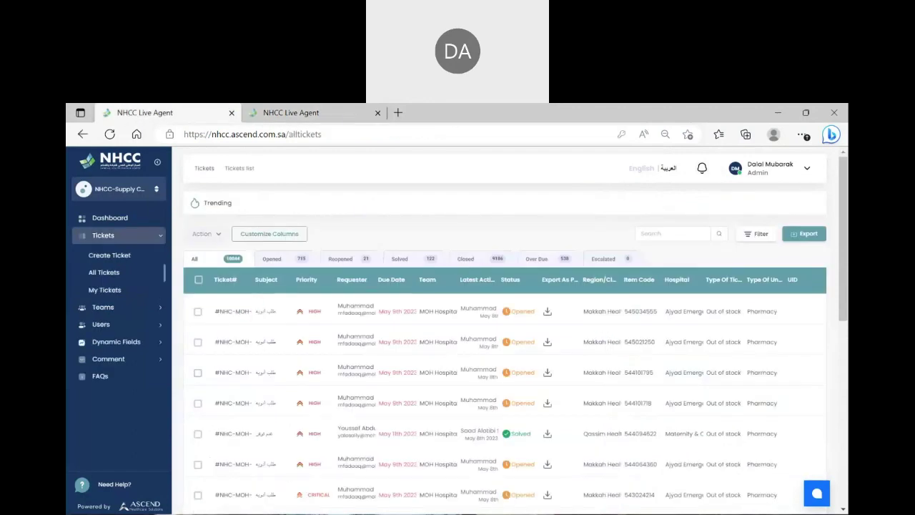
{"action": "middle_click", "coordinate": [229, 312]}
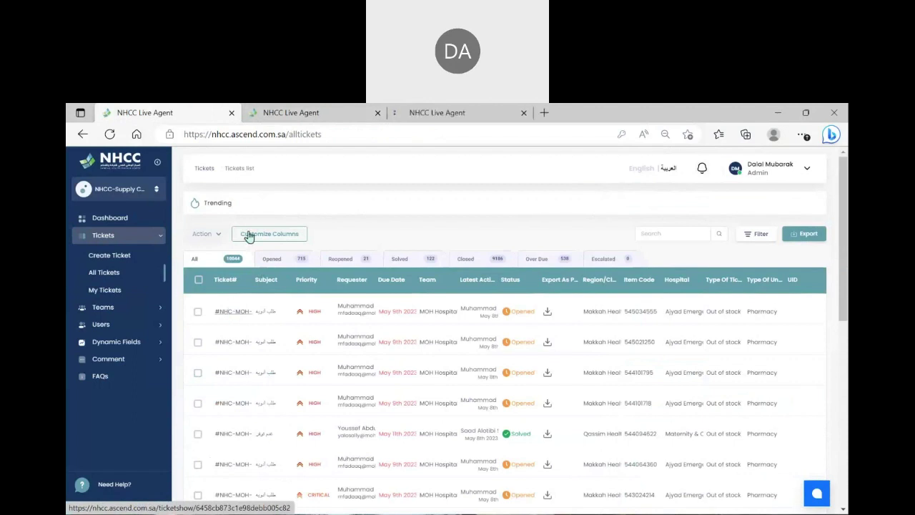
{"action": "left_click", "coordinate": [286, 116]}
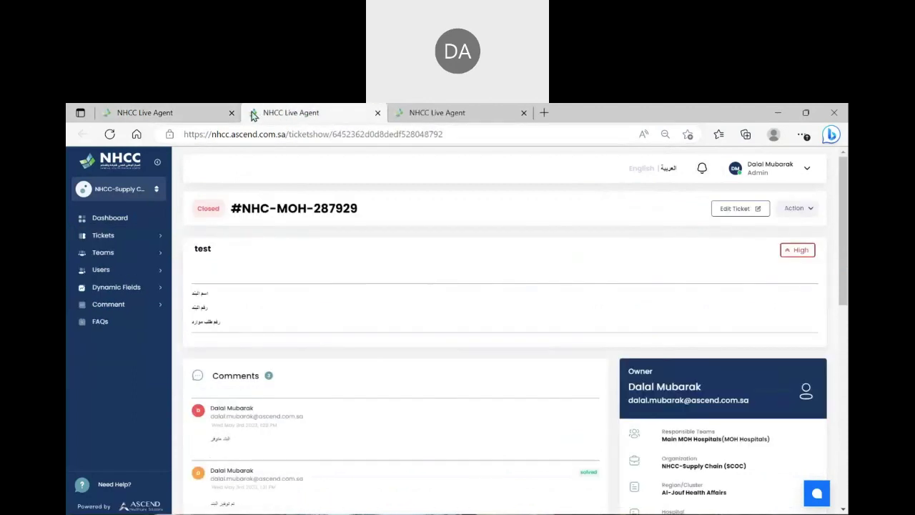
{"action": "left_click", "coordinate": [225, 112]}
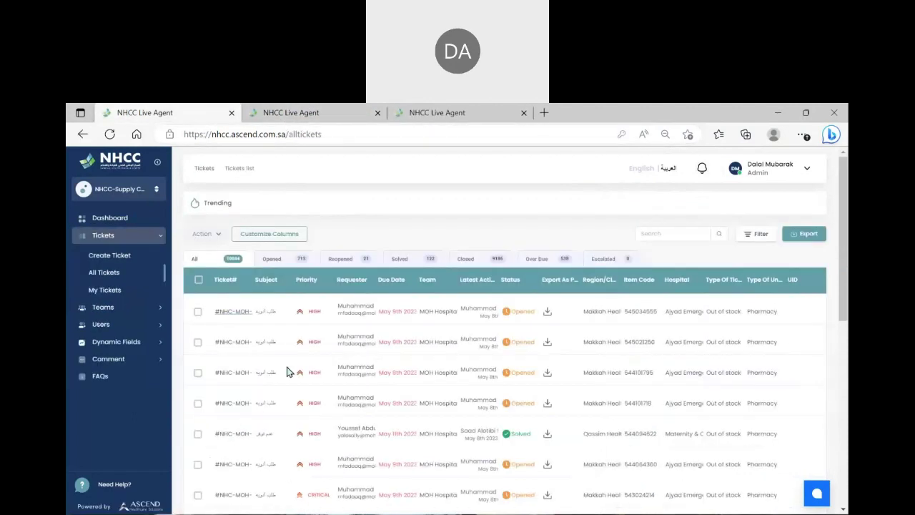
{"action": "left_click", "coordinate": [236, 314]}
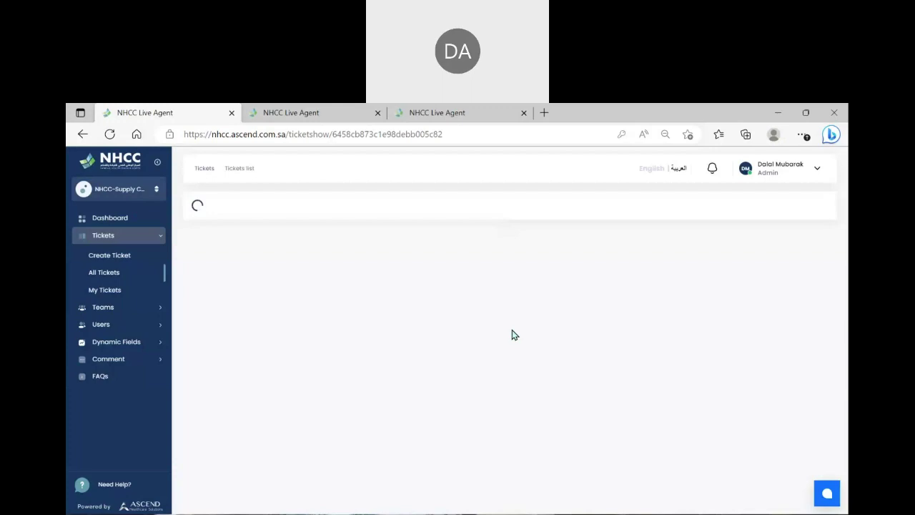
{"action": "scroll", "coordinate": [512, 330], "scroll_direction": "down", "scroll_amount": 3}
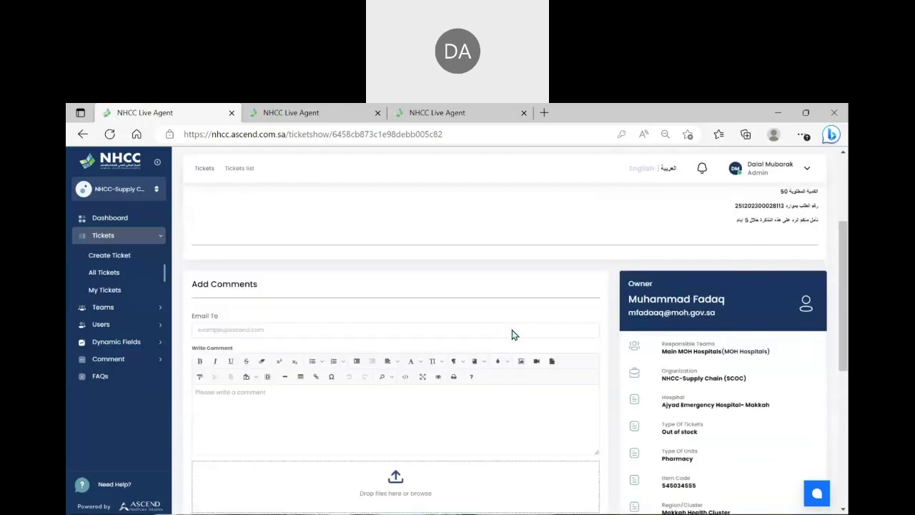
{"action": "scroll", "coordinate": [512, 329], "scroll_direction": "up", "scroll_amount": 3}
Review the comment choices for marking the ticket as Solved, cancel without submitting, and go back to the closed test ticket
{"action": "left_click", "coordinate": [792, 210]}
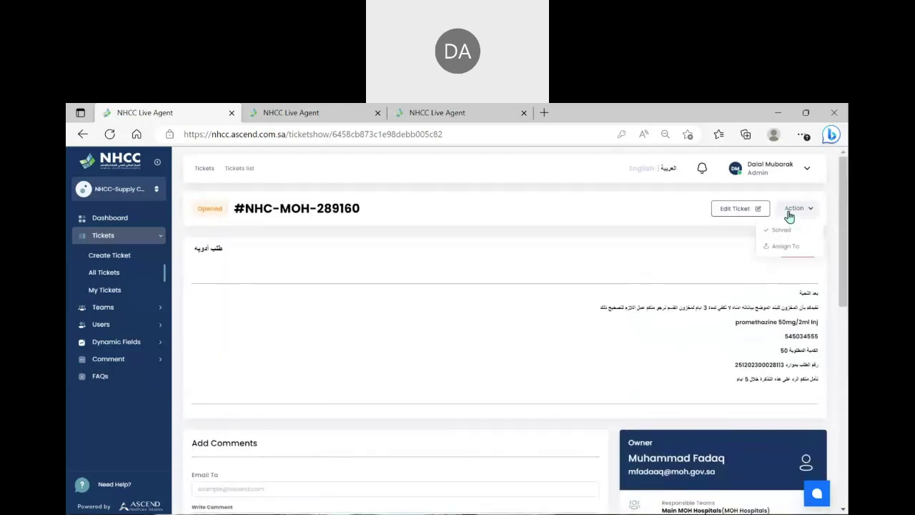
{"action": "left_click", "coordinate": [782, 230]}
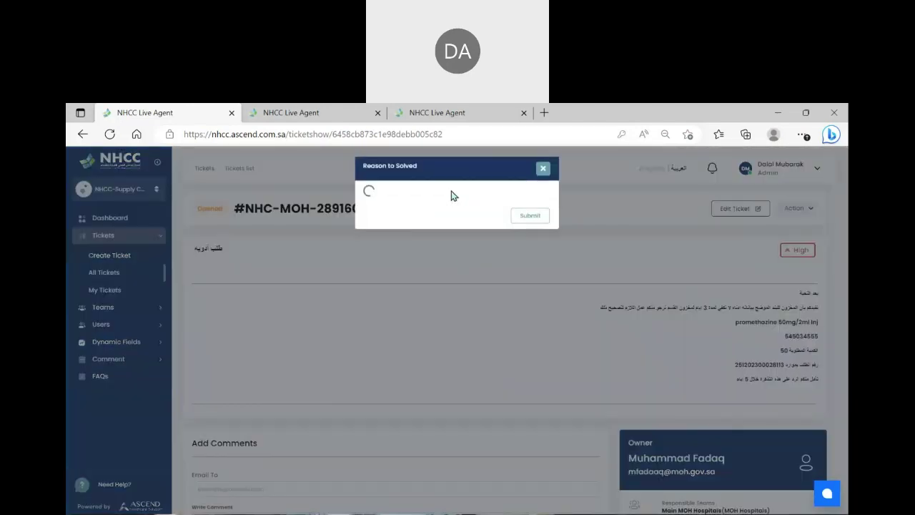
{"action": "left_click", "coordinate": [461, 204]}
{"action": "scroll", "coordinate": [454, 286], "scroll_direction": "down", "scroll_amount": 5}
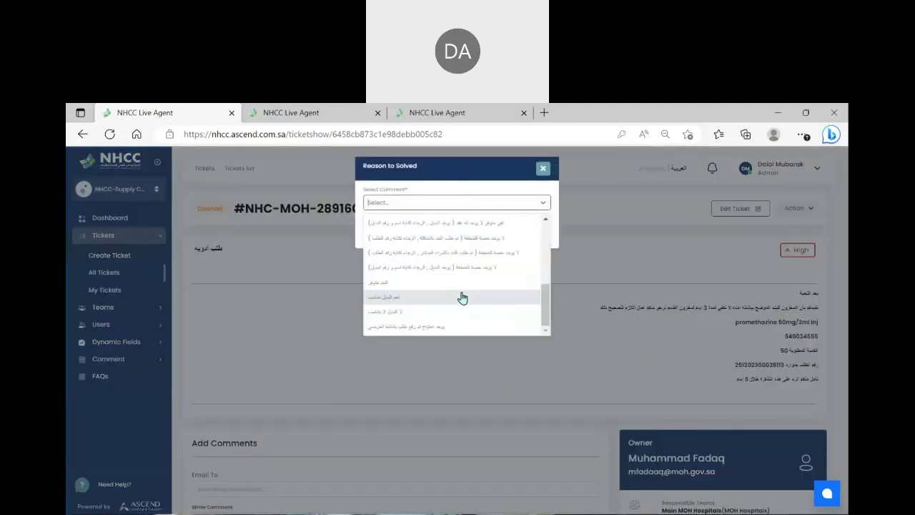
{"action": "left_click", "coordinate": [541, 169]}
{"action": "left_click", "coordinate": [541, 168]}
{"action": "left_click", "coordinate": [261, 105]}
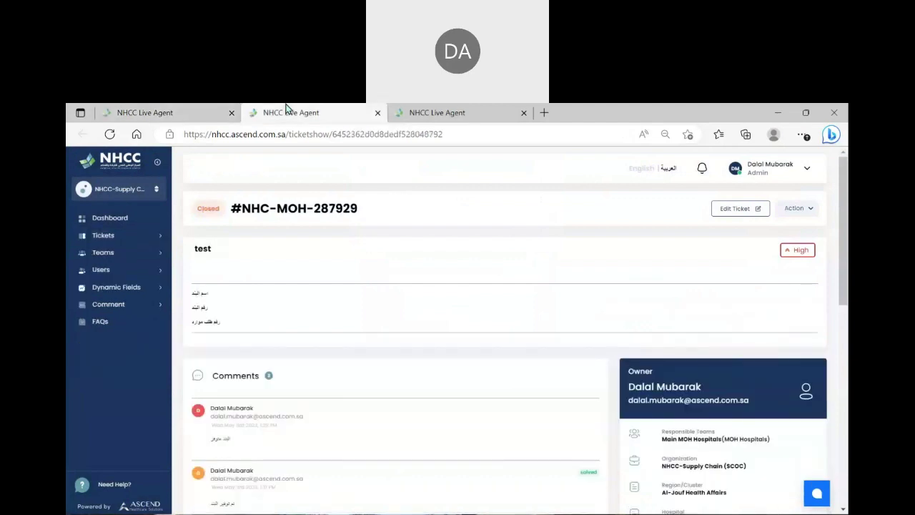